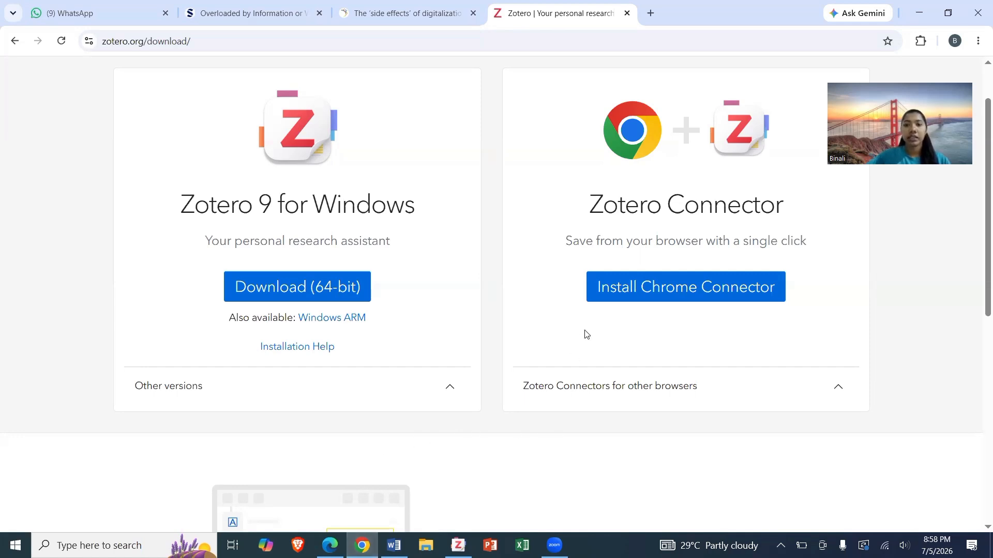
Step: Switch to Zotero from the desktop and review its Sync settings for data and file syncing
left_click(921, 15)
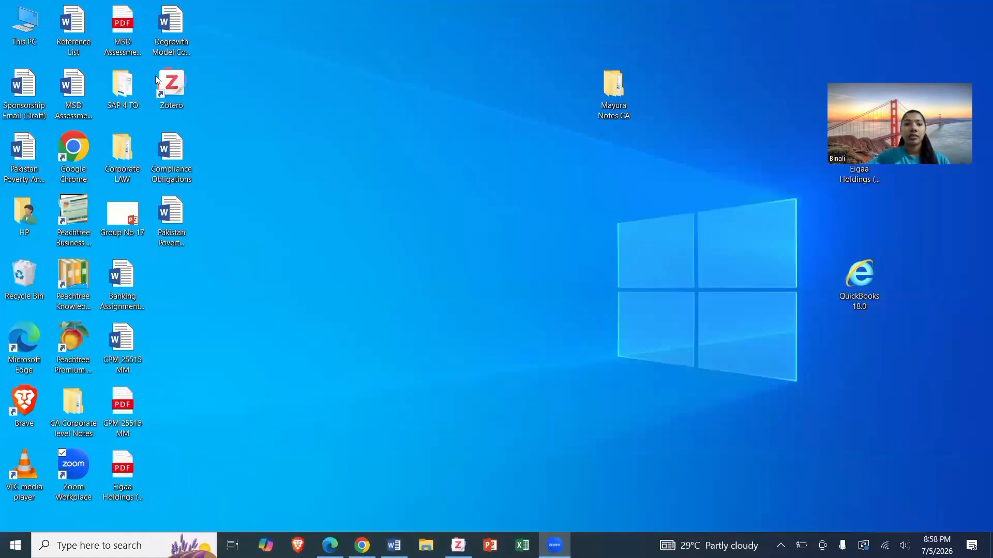
double_click(173, 91)
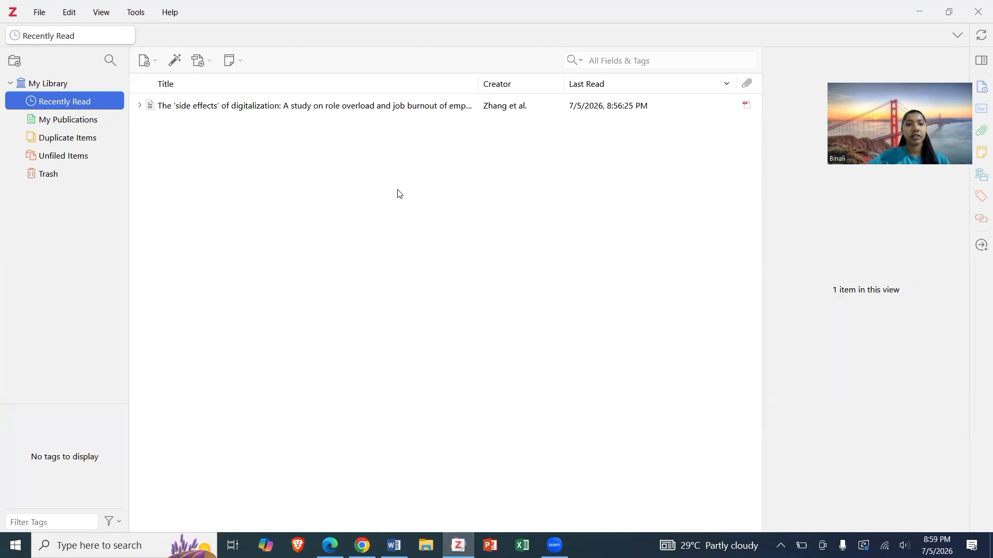
left_click(100, 11)
mouse_move(72, 12)
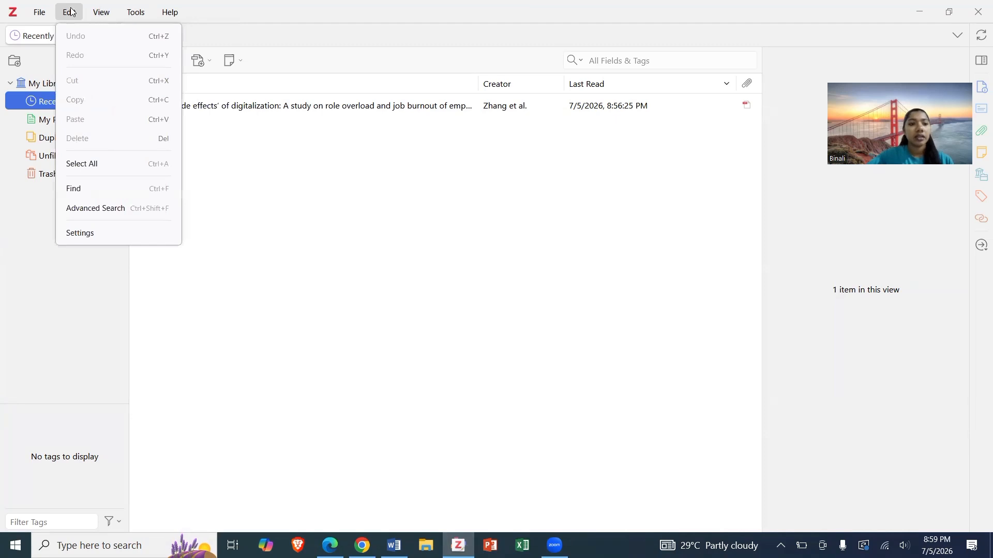
left_click(91, 236)
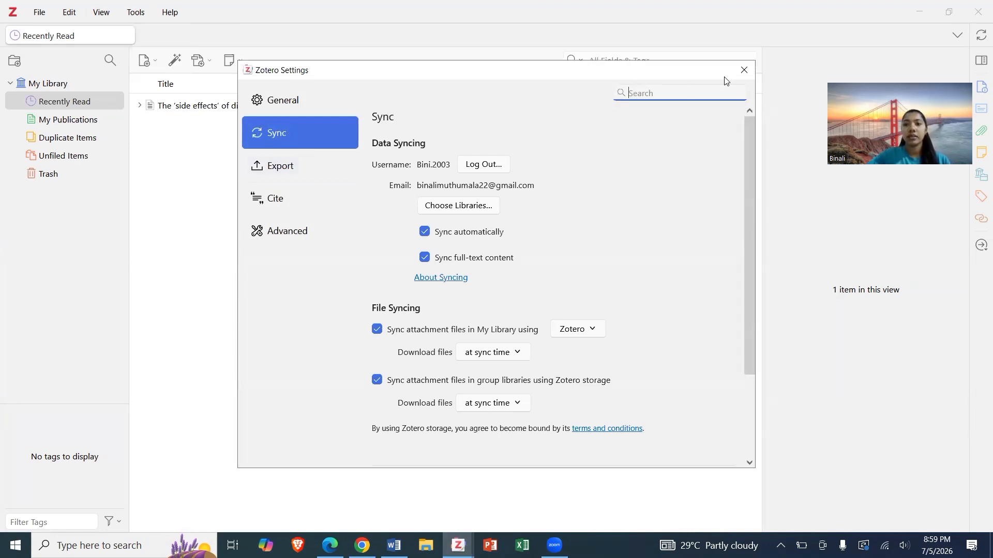
left_click(743, 77)
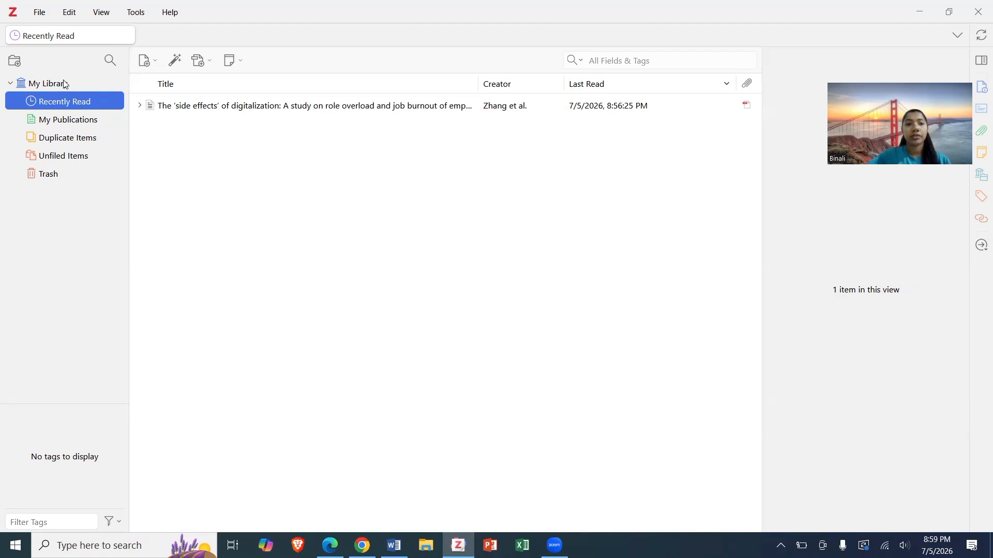
Step: Create a new collection named "Employee Burnout" in My Library
left_click(15, 62)
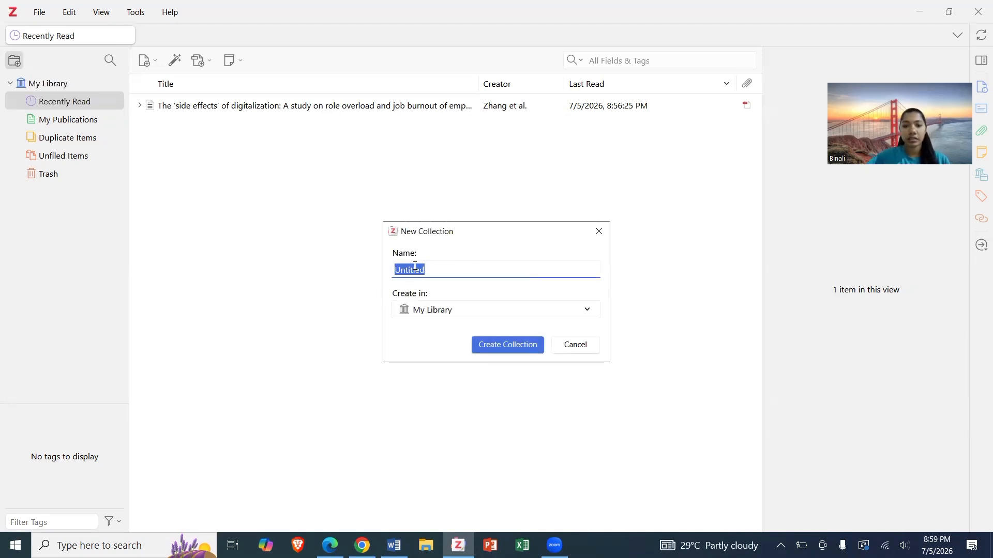
key("BackSpace")
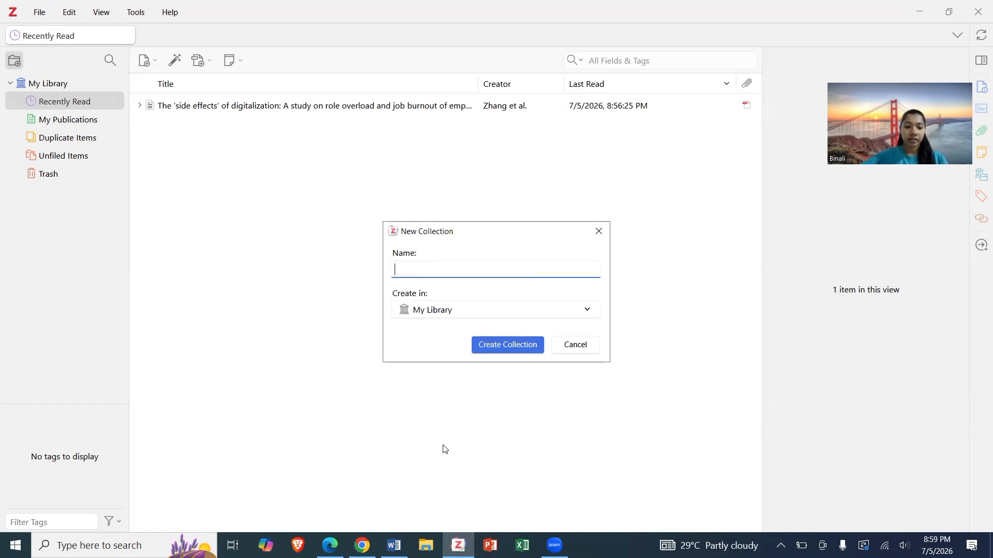
type("E")
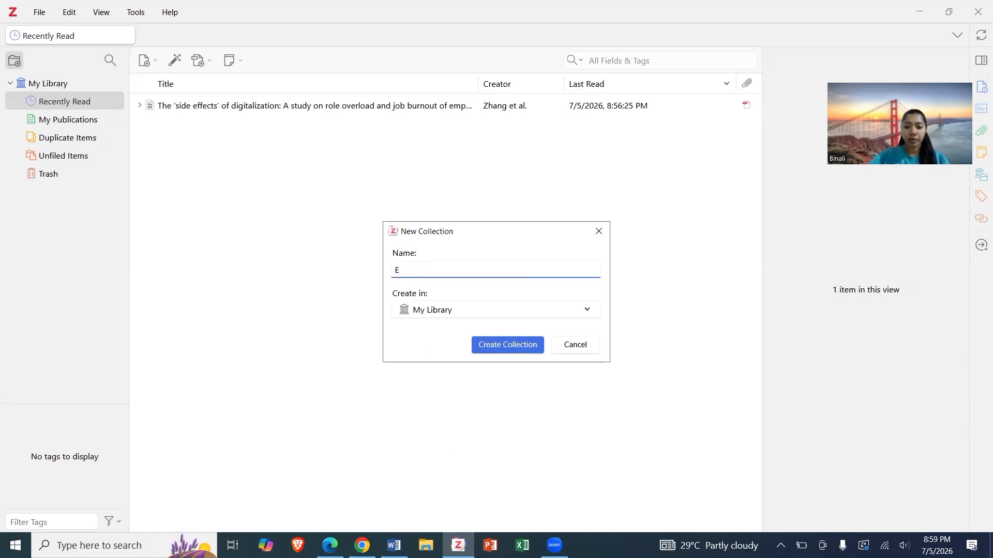
type("mploy")
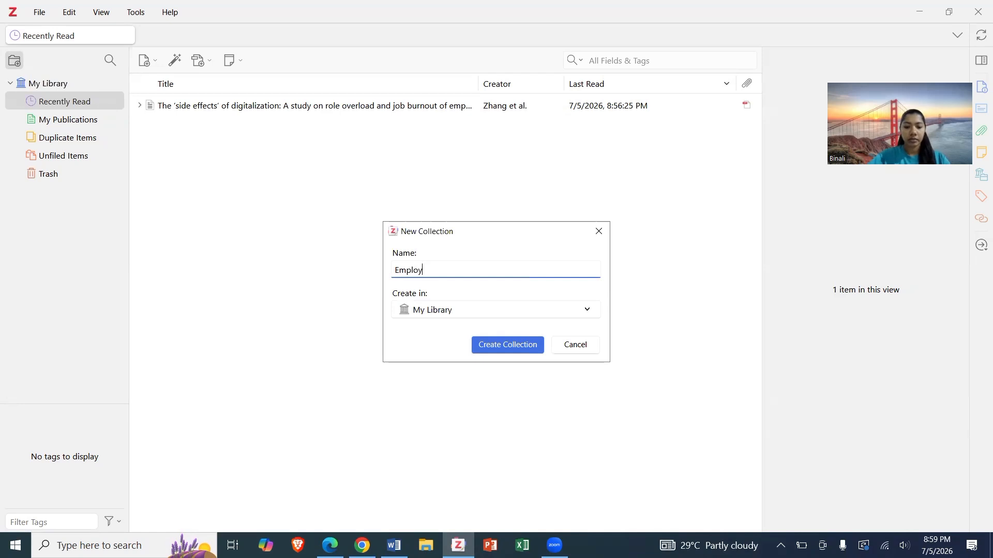
type("ee Bu")
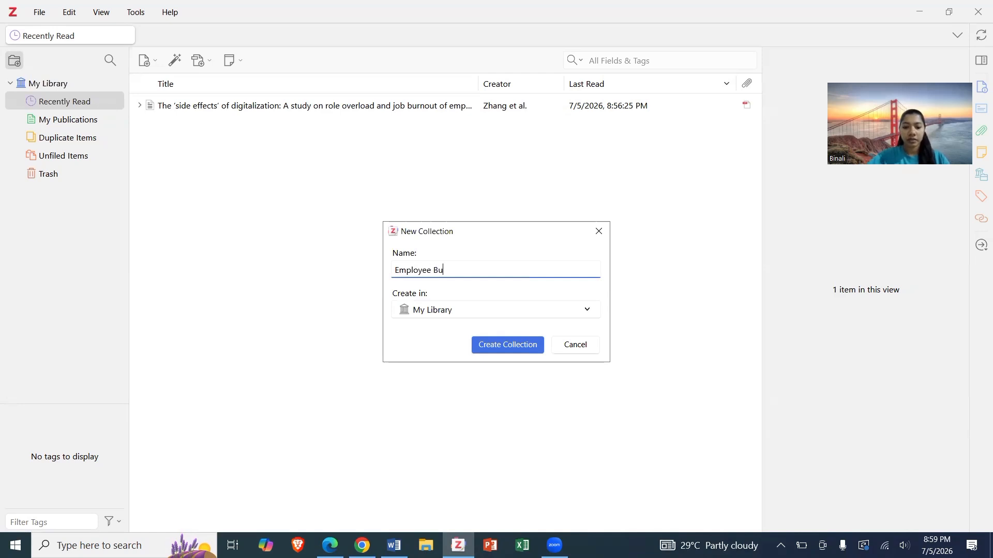
type("rnout")
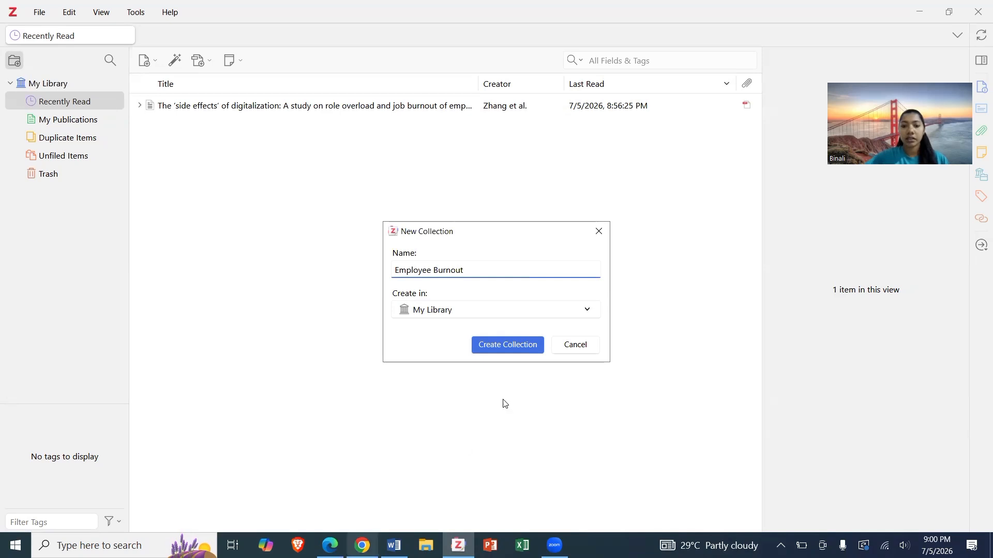
left_click(520, 349)
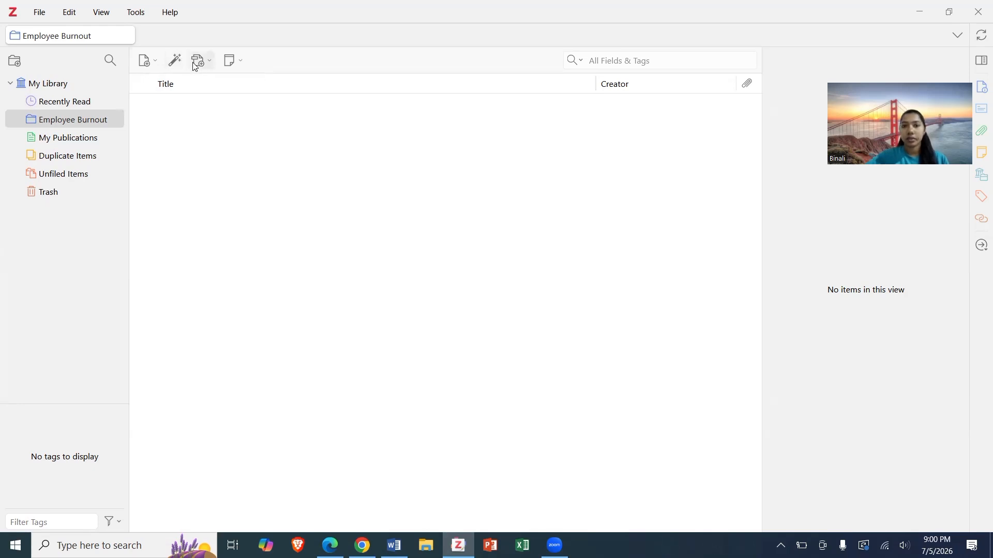
Step: Add the "Digital+Work+Pressure,+Workplace+Well-Being" PDF from Research Documents to the Employee Burnout collection as a linked file
left_click(206, 64)
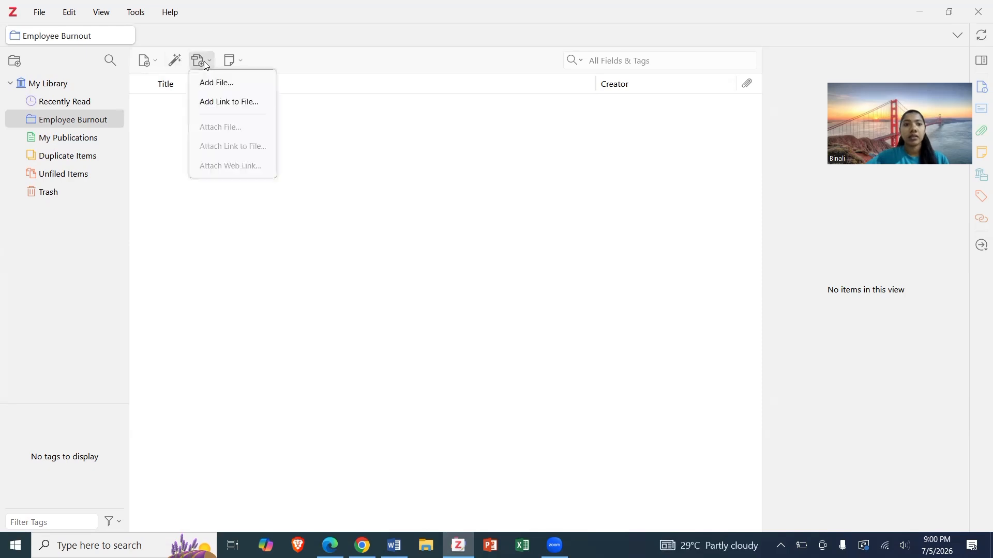
left_click(222, 103)
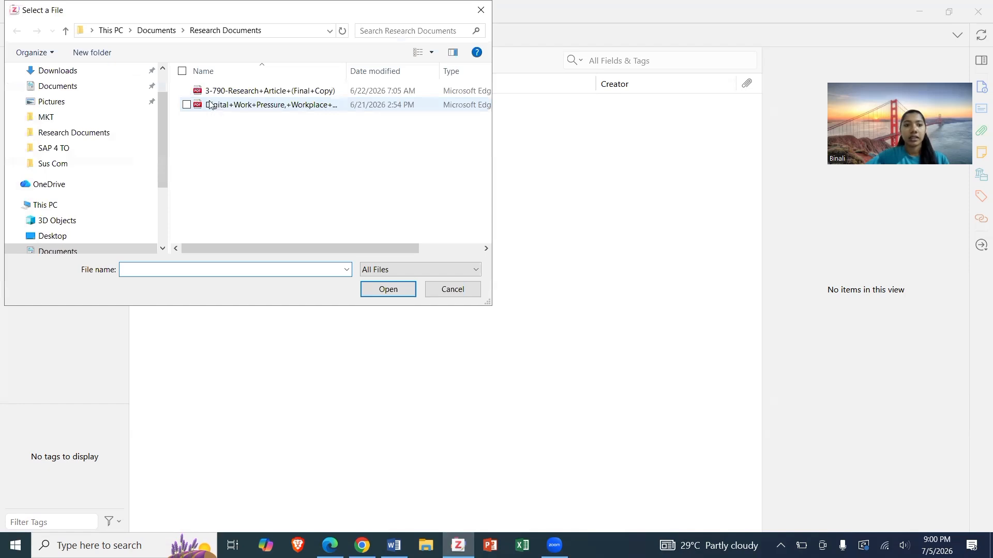
left_click(198, 107)
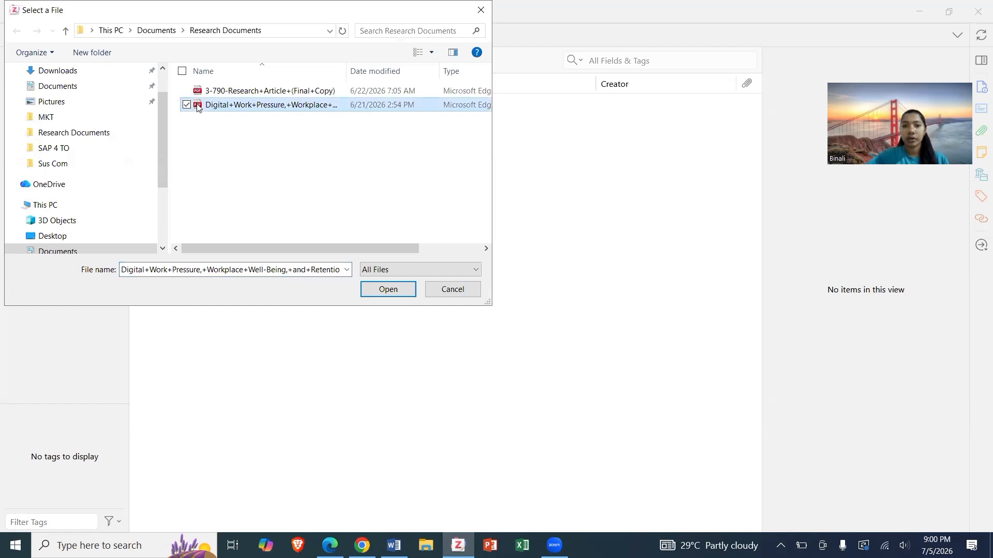
left_click(392, 291)
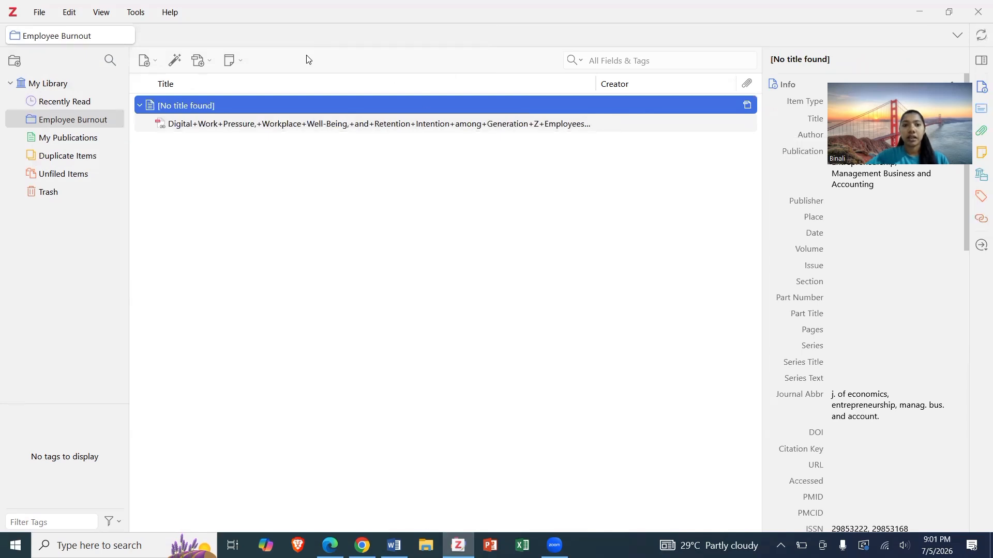
left_click(175, 61)
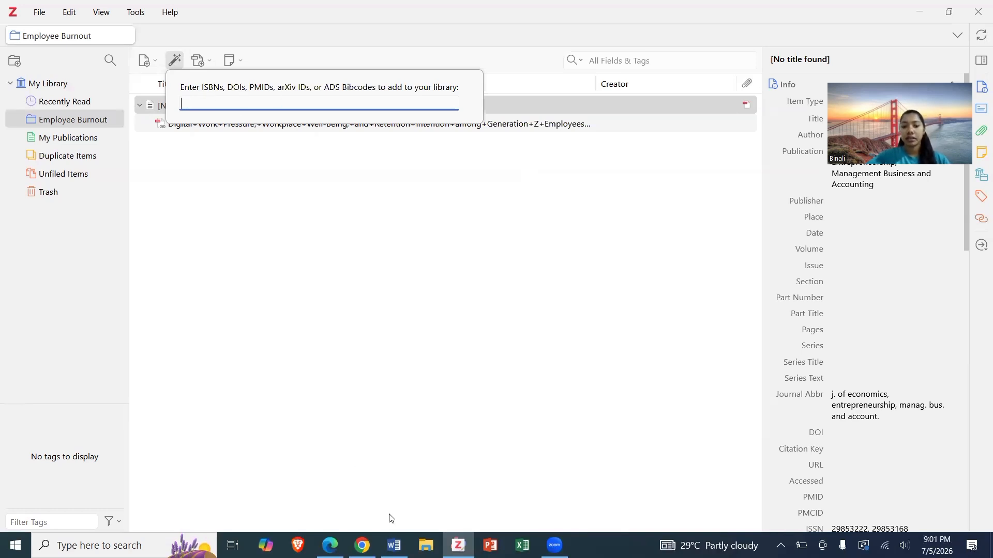
left_click(363, 546)
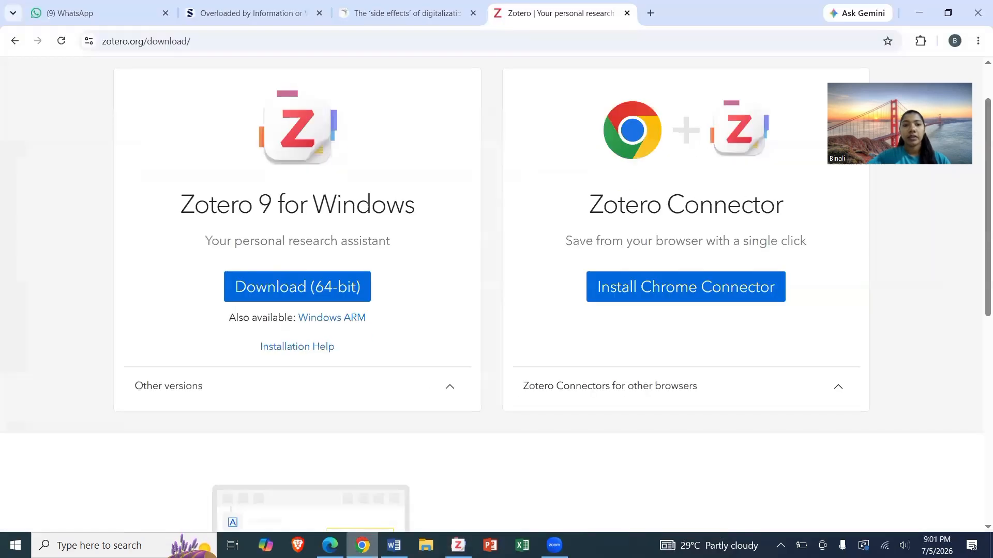
left_click(449, 13)
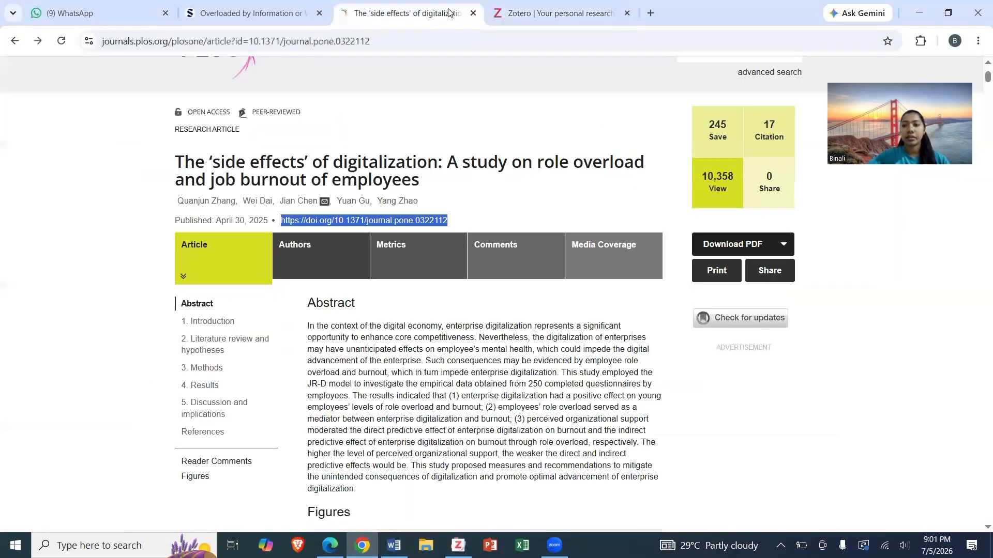
left_click(458, 221)
left_click_drag(458, 221, 283, 222)
key("ctrl+c")
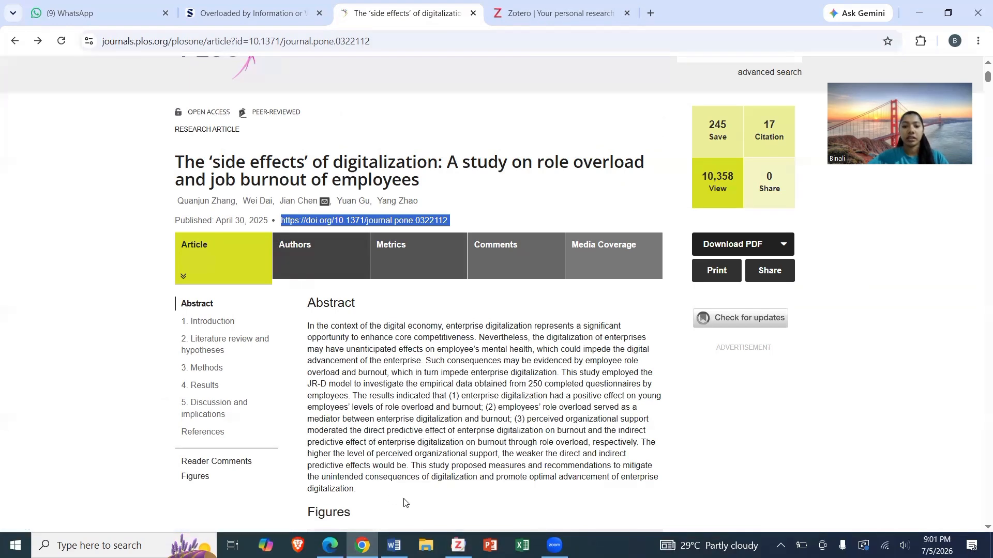
left_click(425, 545)
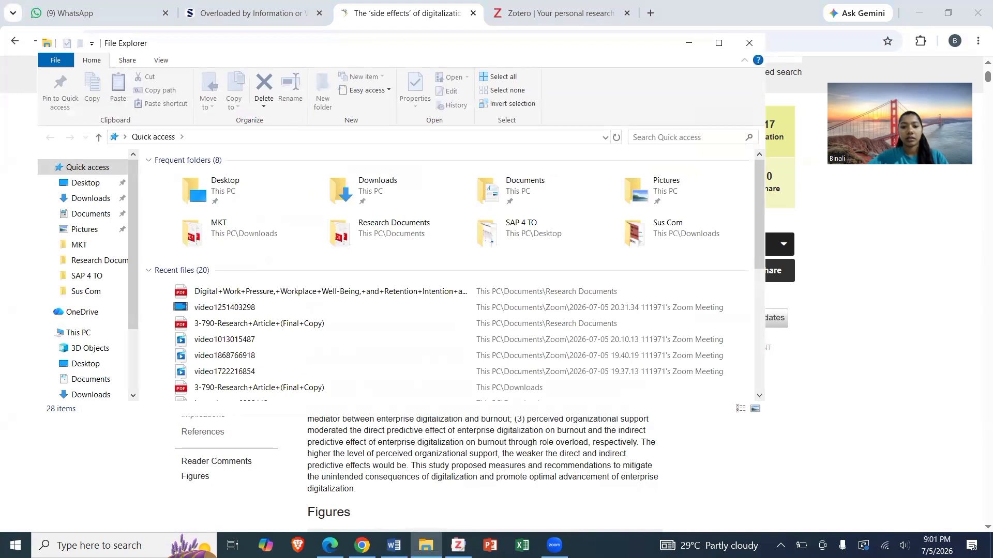
left_click(459, 545)
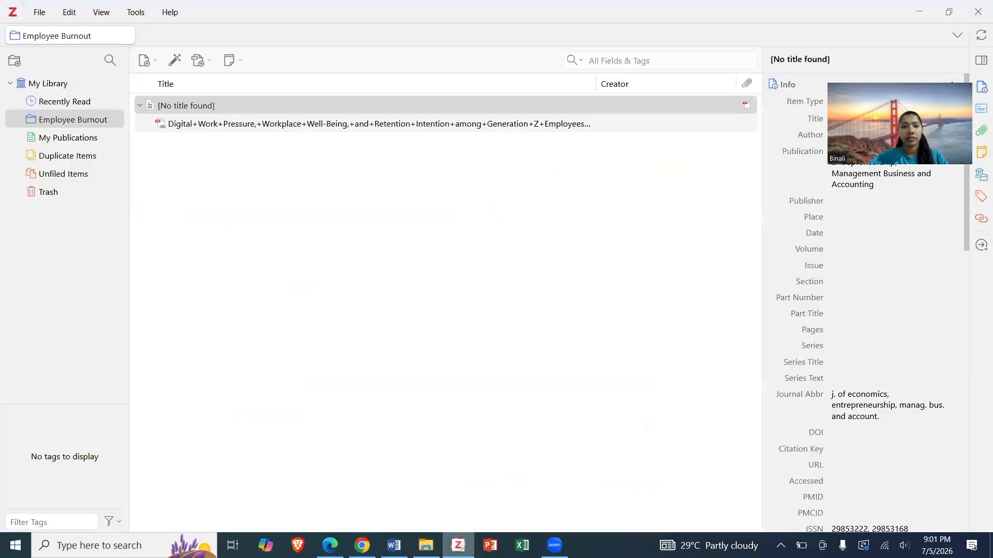
left_click(176, 60)
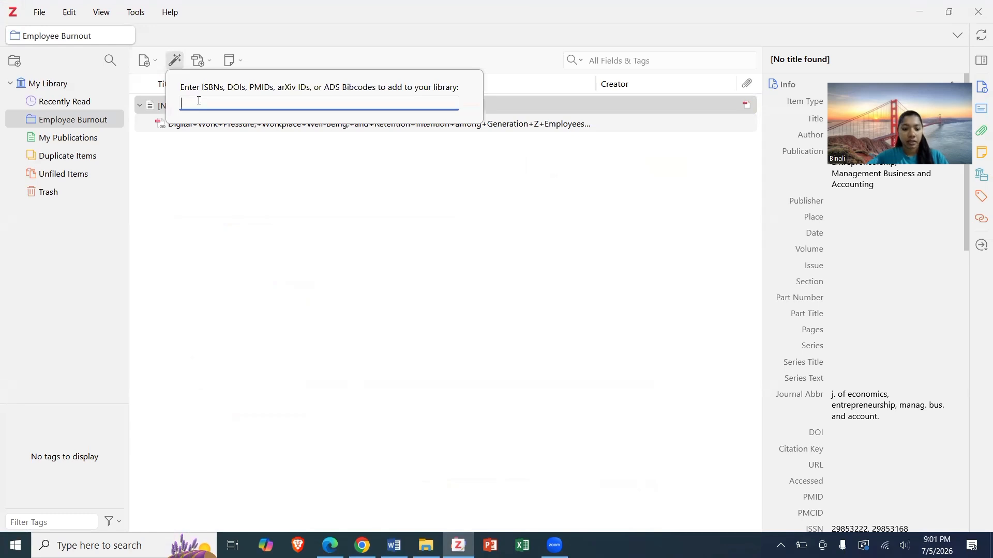
key("ctrl+v")
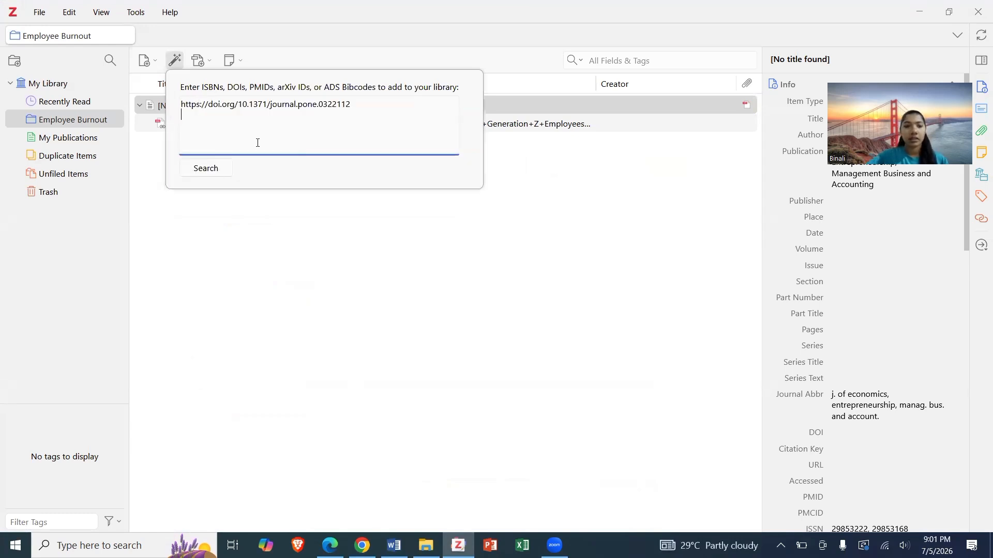
left_click(208, 169)
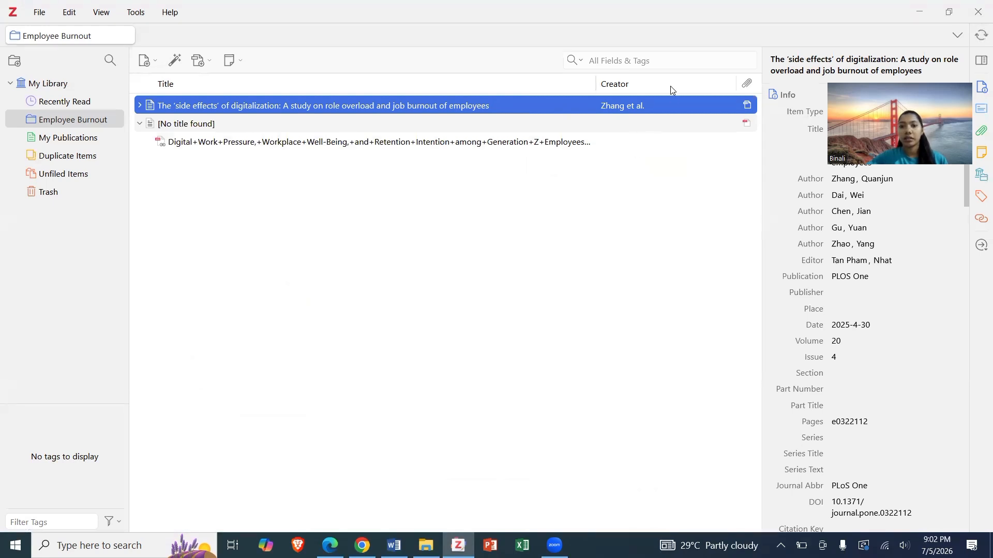
Step: View the attached PDF of the digitalization side effects article, and close it to return to the collection
double_click(669, 111)
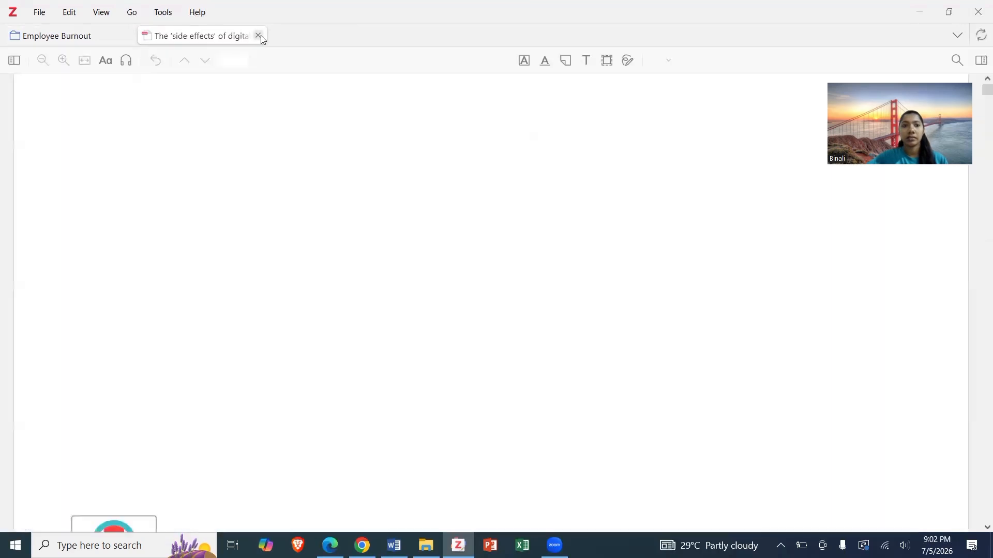
left_click(260, 36)
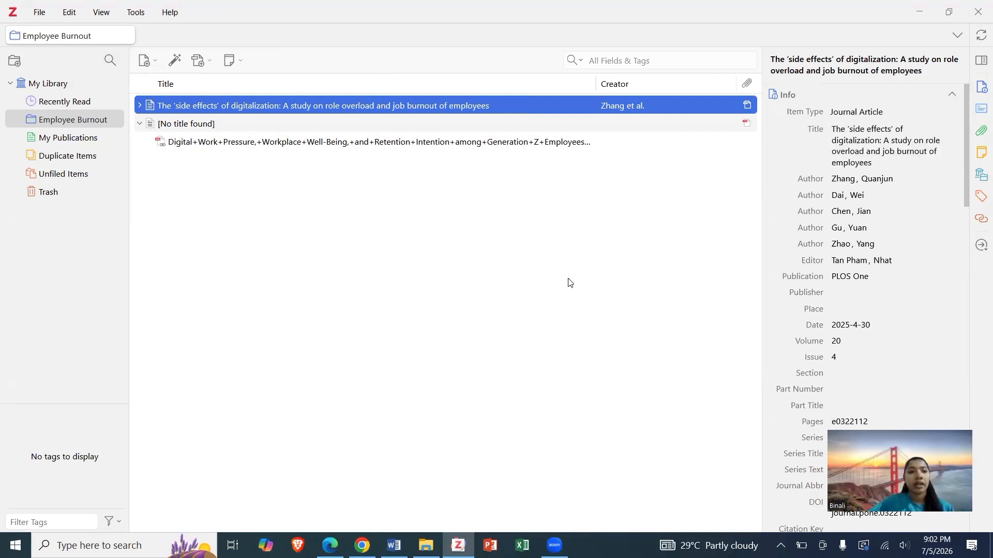
Step: Show all items in My Library and sort the list by creator
left_click(57, 91)
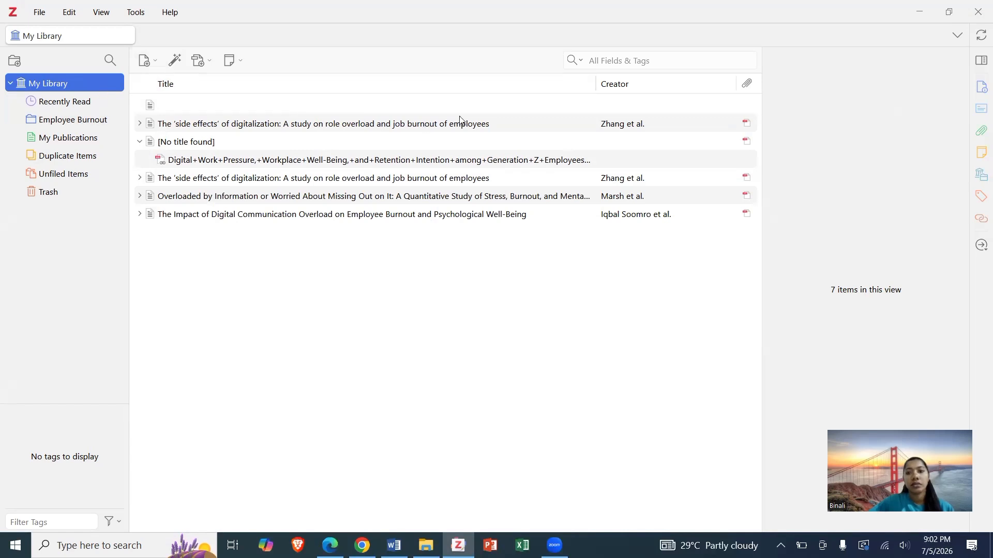
left_click(657, 86)
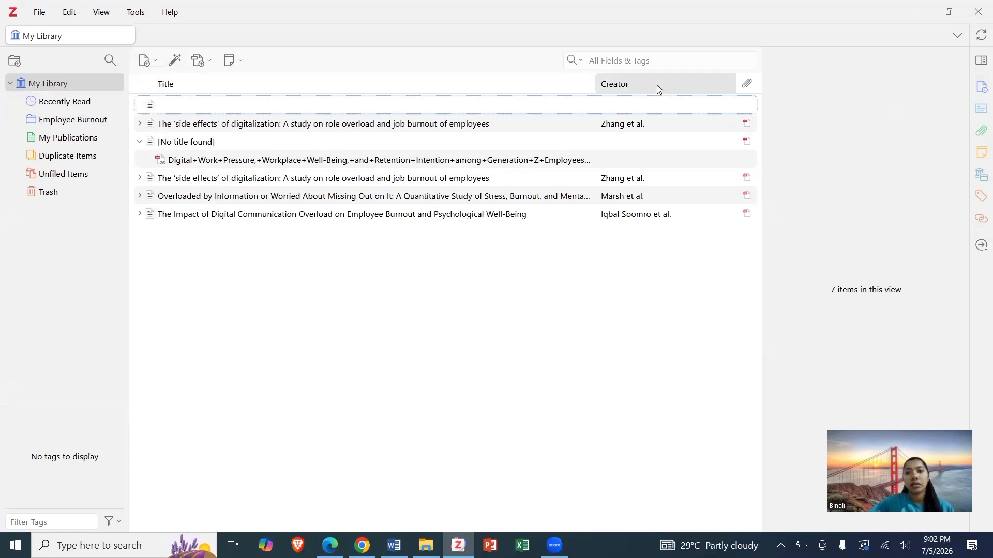
left_click(748, 87)
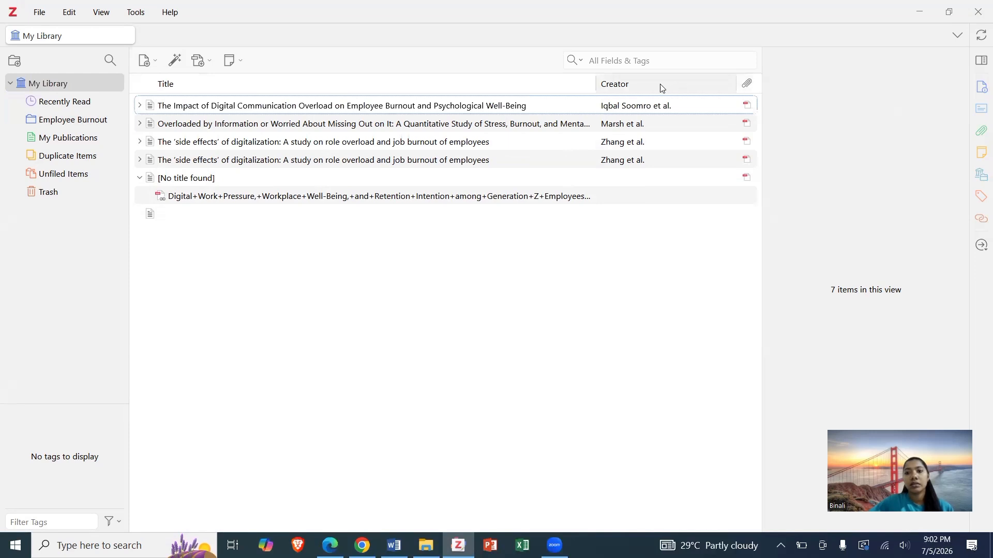
Step: Examine the empty metadata fields of the untitled journal article, including Title, Publication, Publisher, Place and Date
left_click(440, 215)
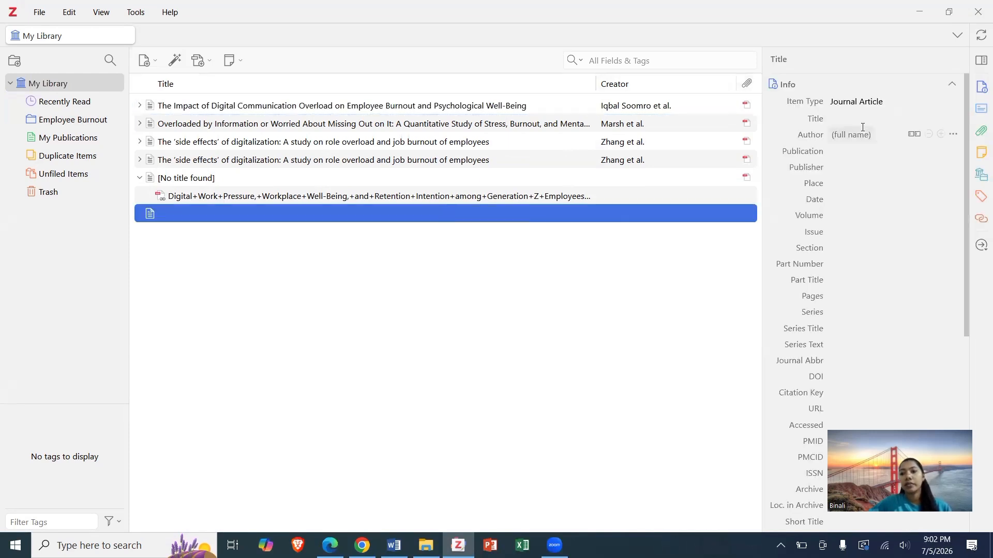
left_click(844, 117)
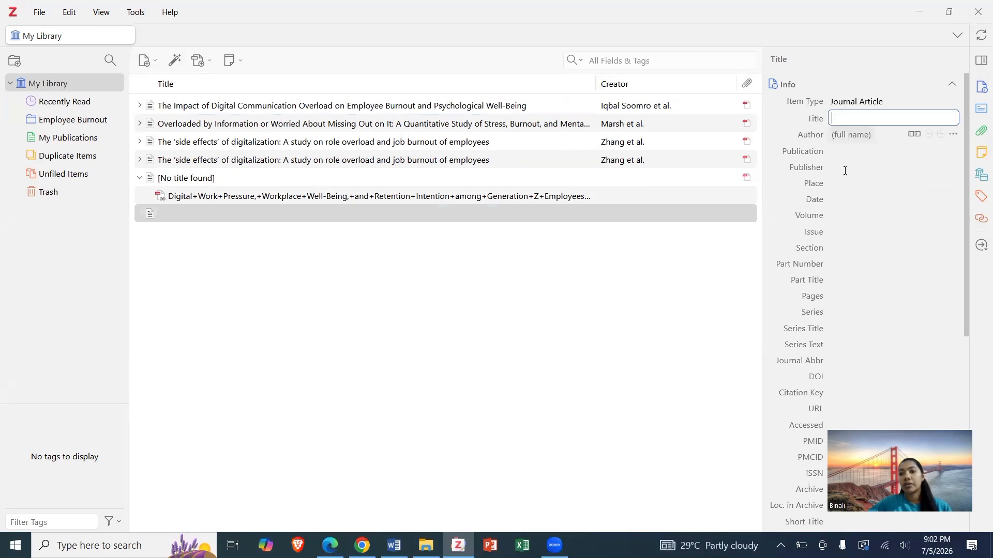
left_click(837, 150)
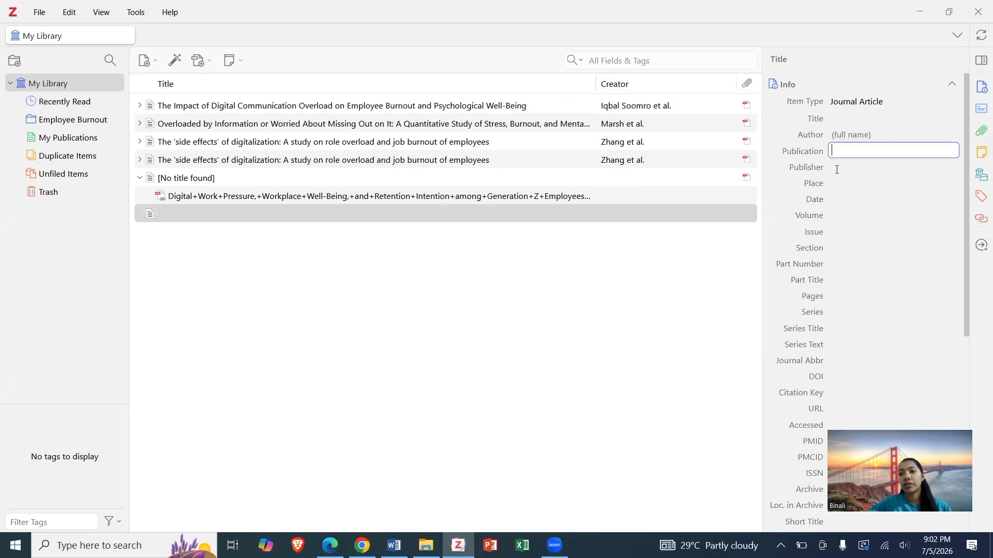
left_click(837, 168)
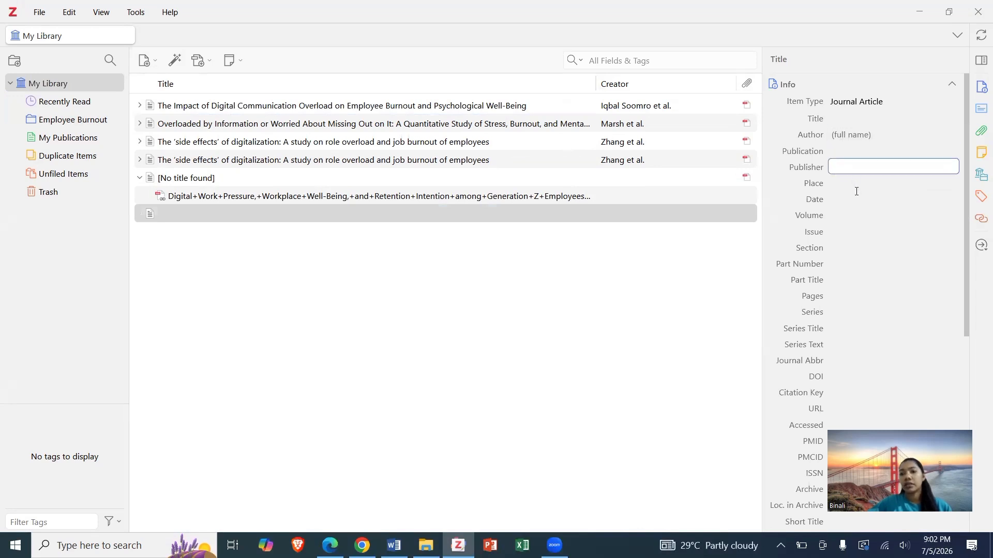
left_click(848, 181)
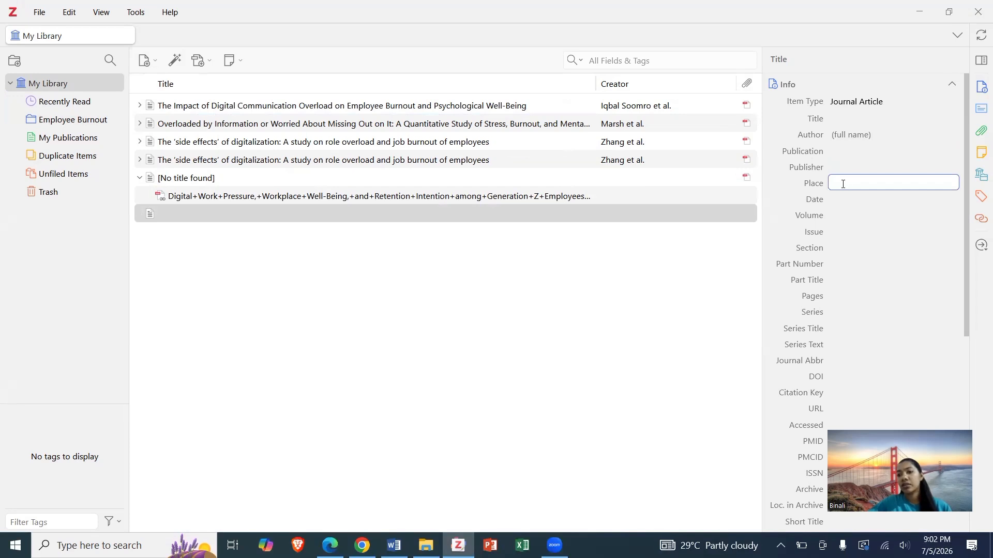
left_click(840, 197)
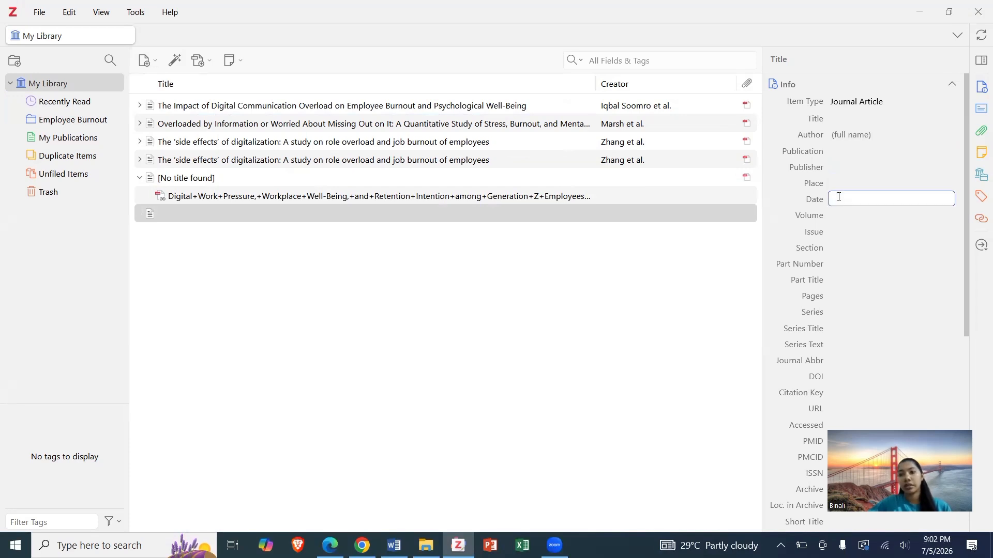
left_click(635, 280)
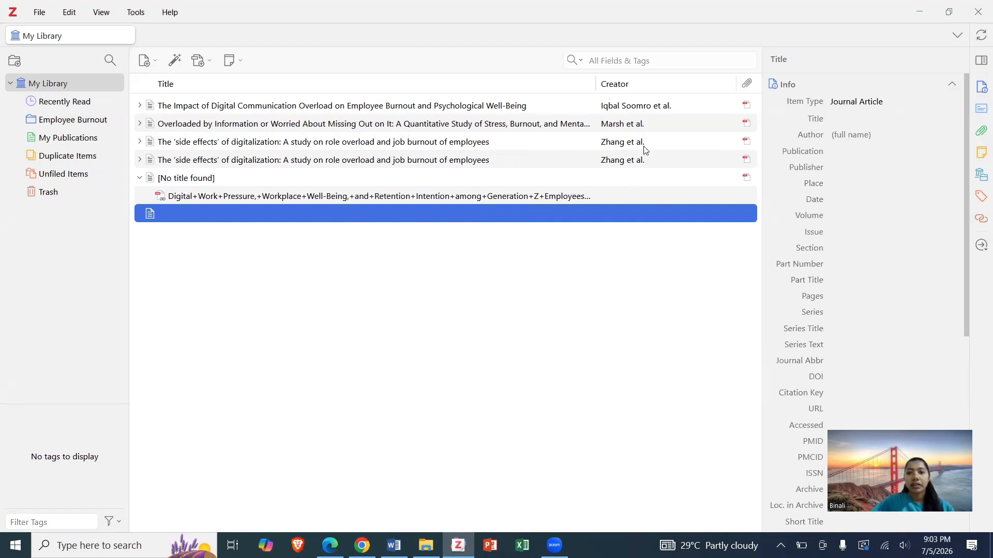
Step: View the author details in the PDF of "The Impact of Digital Communication Overload on Employee Burnout" article, and close it
left_click(748, 109)
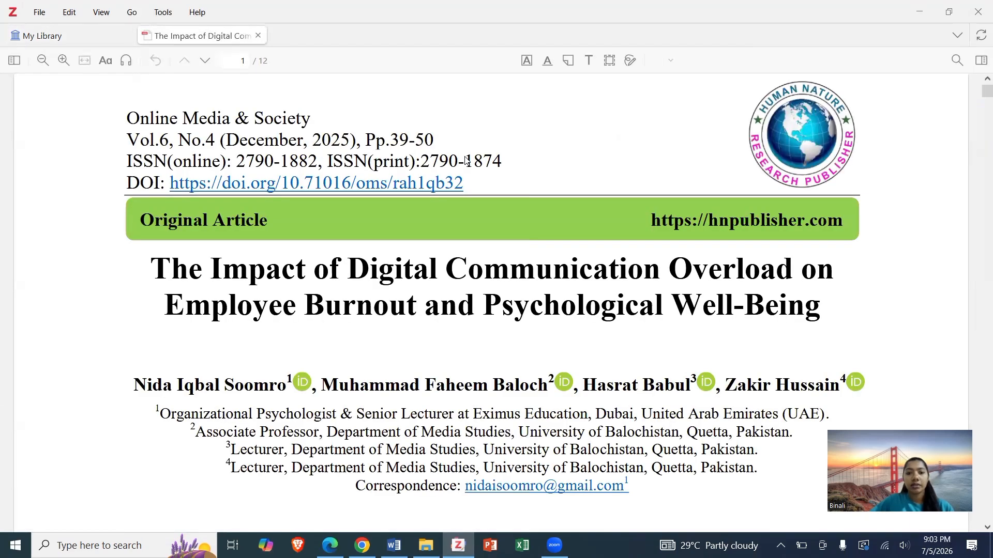
scroll(467, 161, "down", 2)
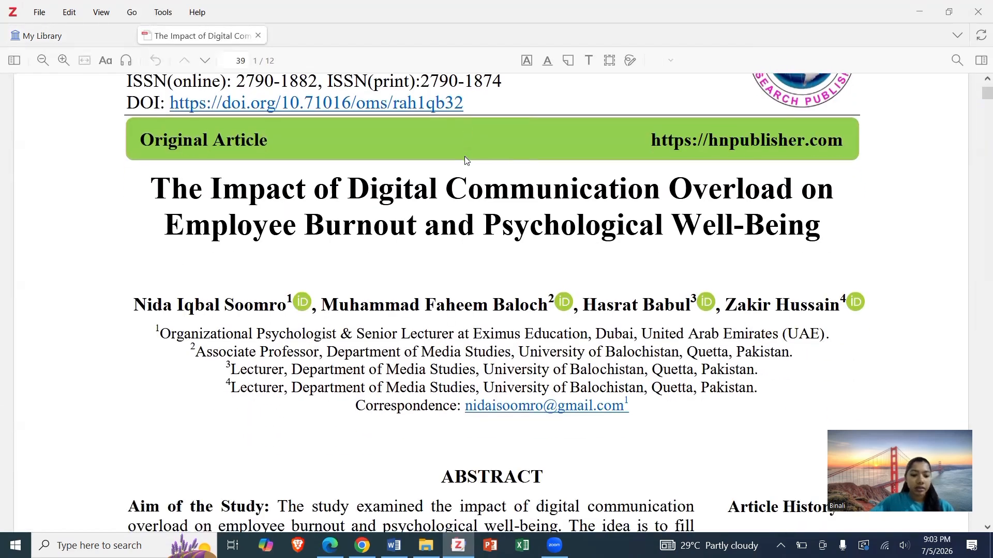
scroll(465, 158, "down", 1)
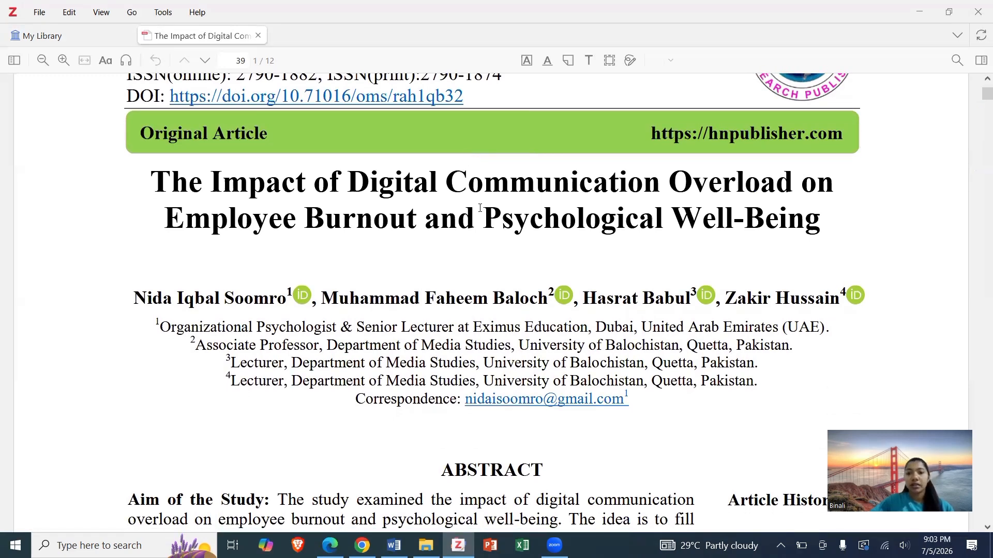
scroll(435, 275, "down", 4)
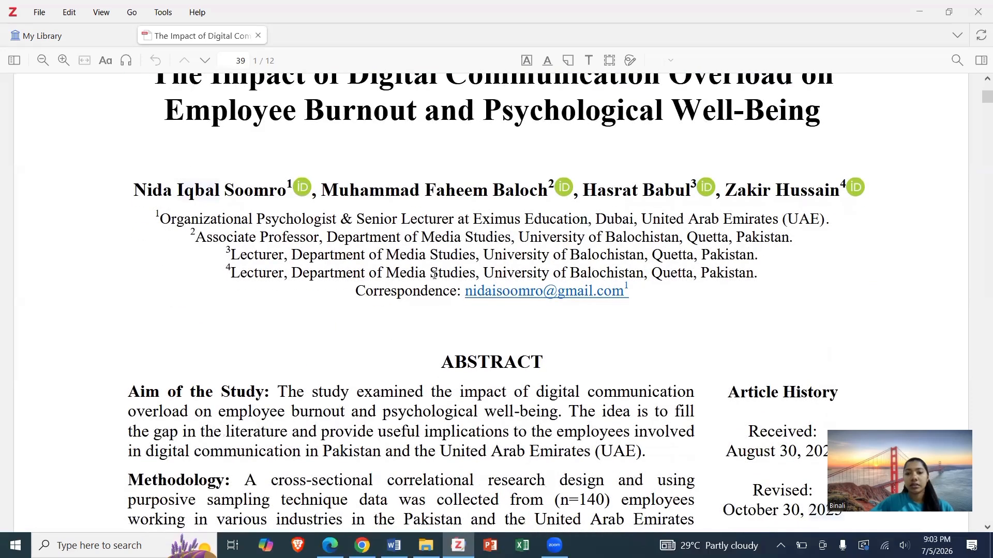
mouse_move(130, 181)
left_mouse_down()
mouse_move(510, 290)
mouse_move(650, 288)
mouse_move(631, 300)
left_mouse_up()
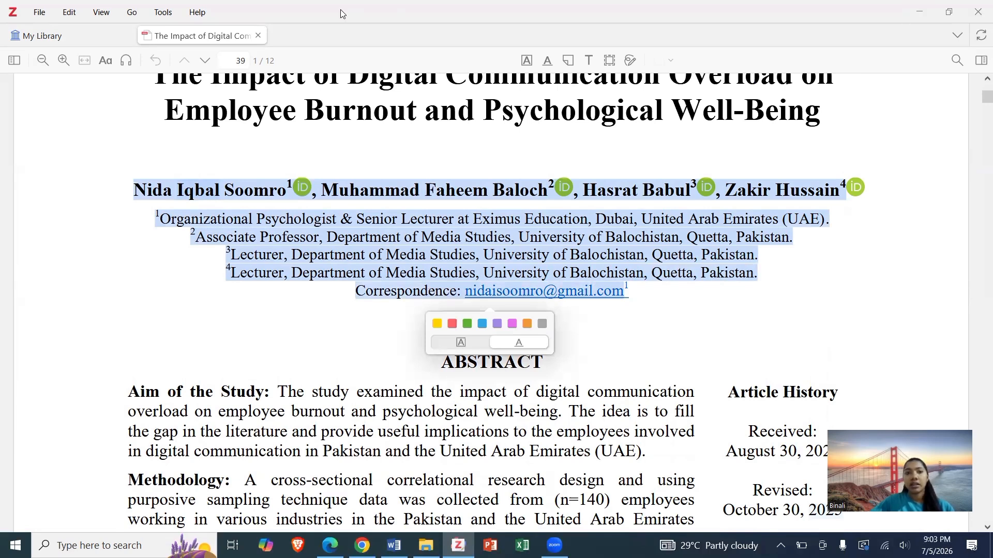
left_click(260, 35)
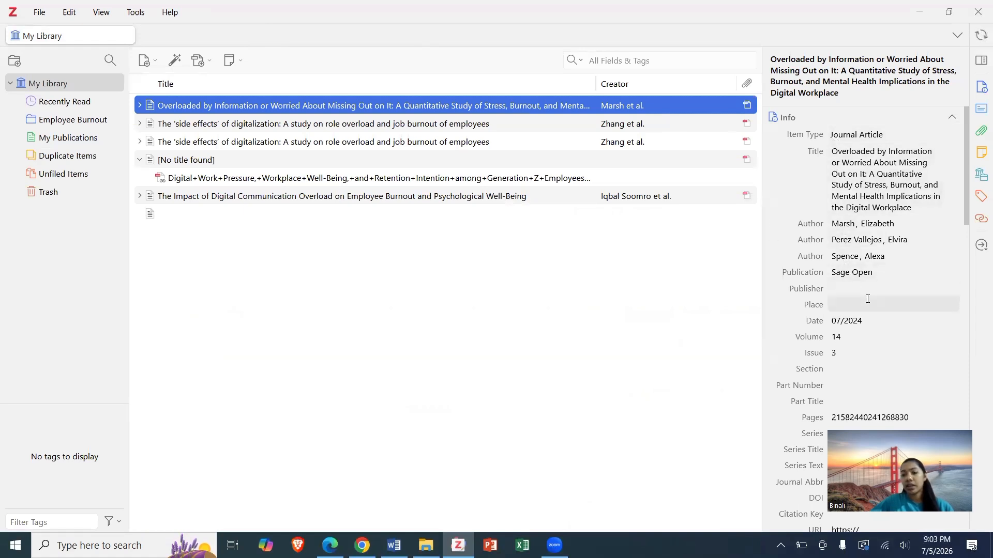
Step: Review the metadata of the "Overloaded by Information" article, and compare the contents of the Employee Burnout collection with My Library
scroll(868, 299, "down", 4)
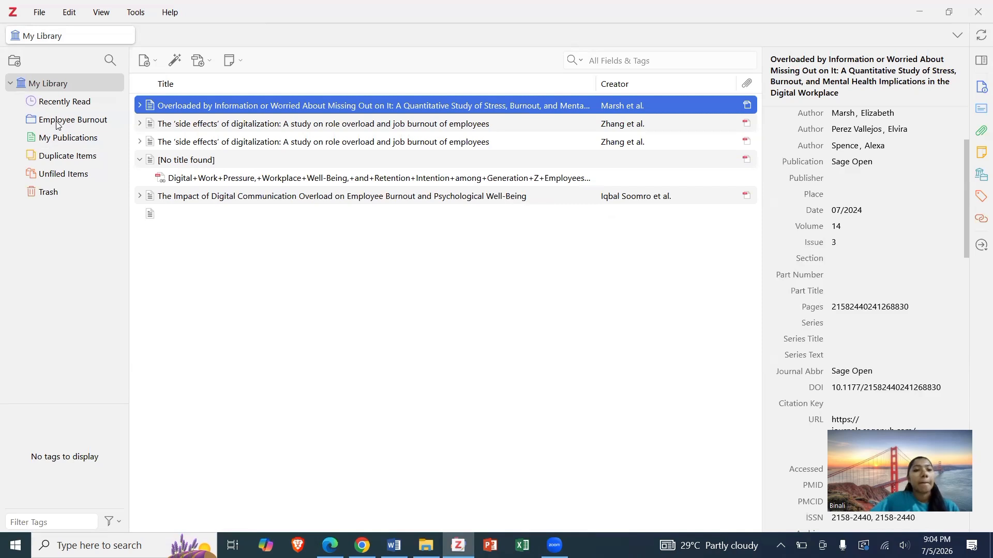
left_click(112, 120)
mouse_move(112, 120)
left_mouse_down()
mouse_move(82, 97)
mouse_move(103, 118)
left_mouse_up()
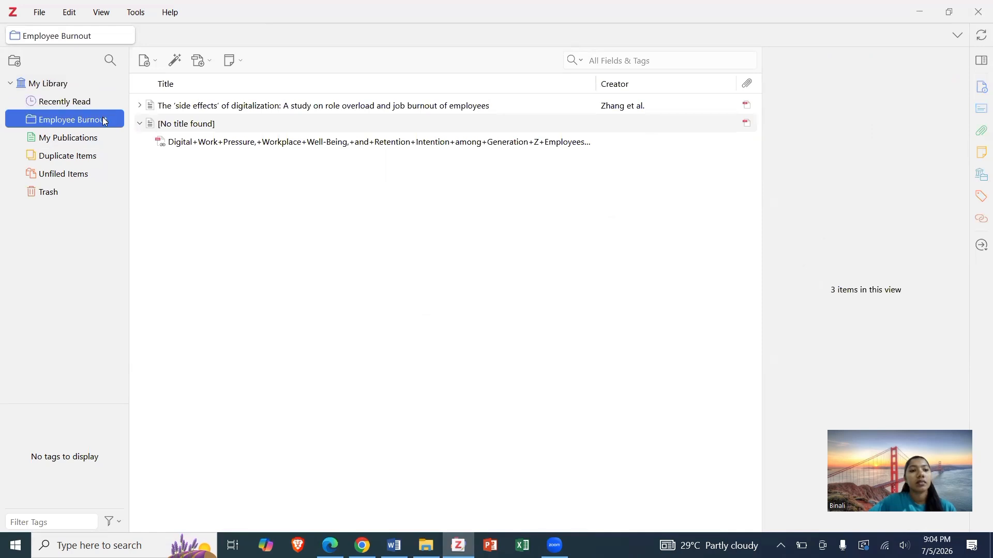
left_click(73, 83)
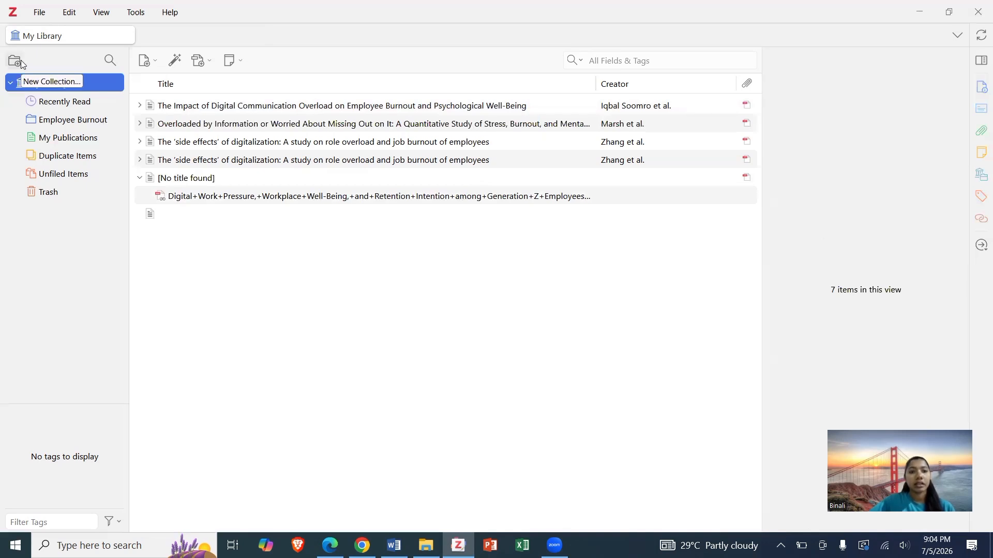
left_click(76, 122)
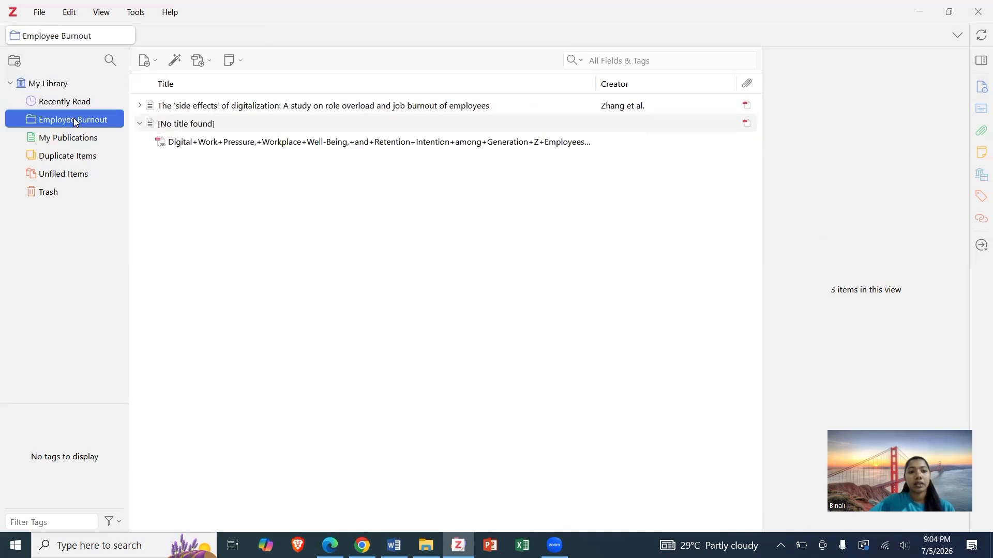
left_click(65, 86)
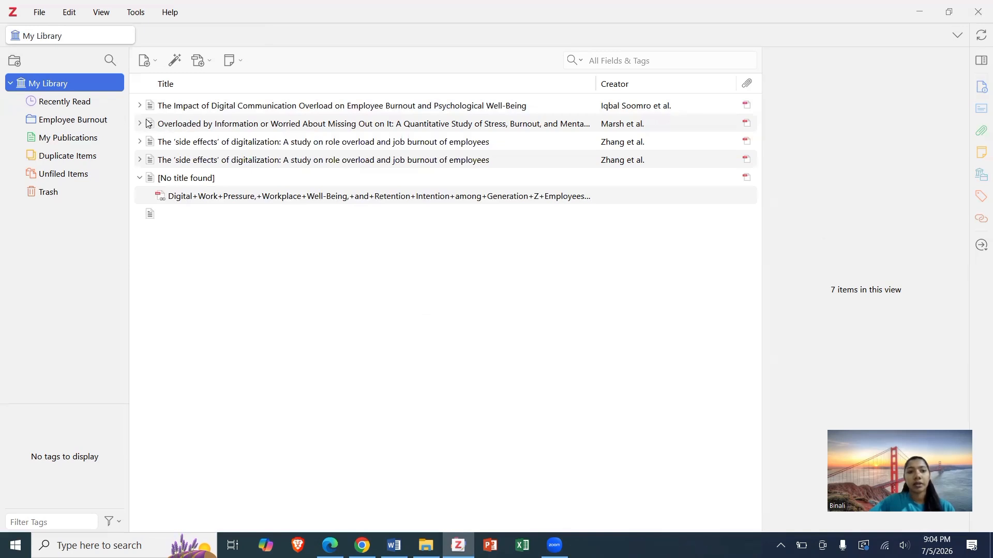
Step: Add the "Overloaded by Information" and "The Impact of Digital Communication Overload" articles to the Employee Burnout collection, and open that collection
left_click_drag(190, 129, 93, 120)
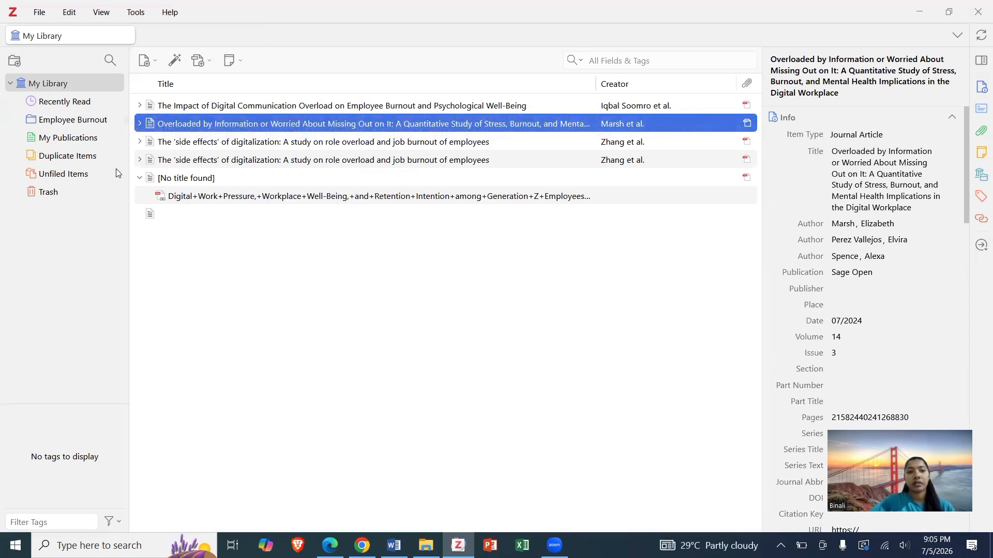
left_click_drag(224, 198, 73, 117)
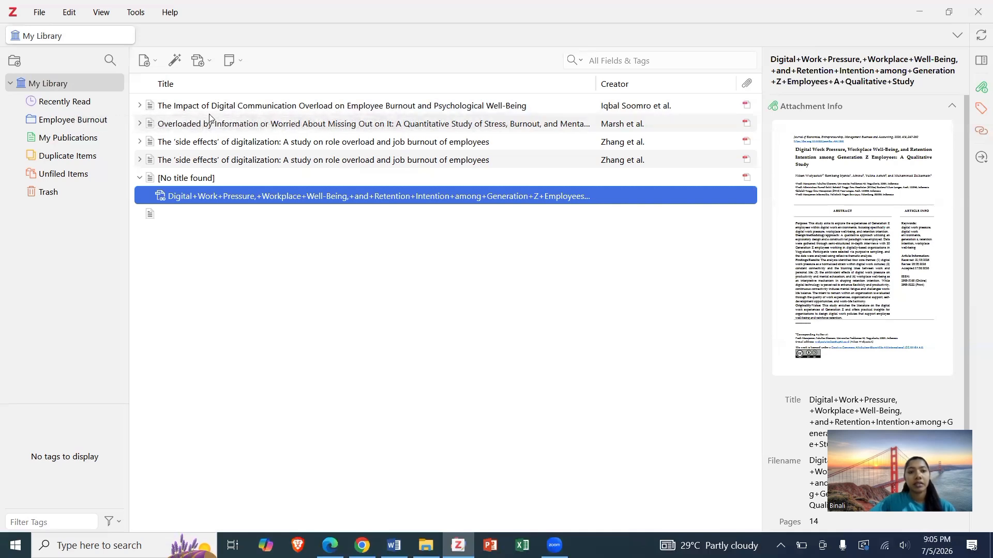
left_click(167, 125)
left_click_drag(167, 126, 94, 118)
left_click_drag(185, 105, 77, 122)
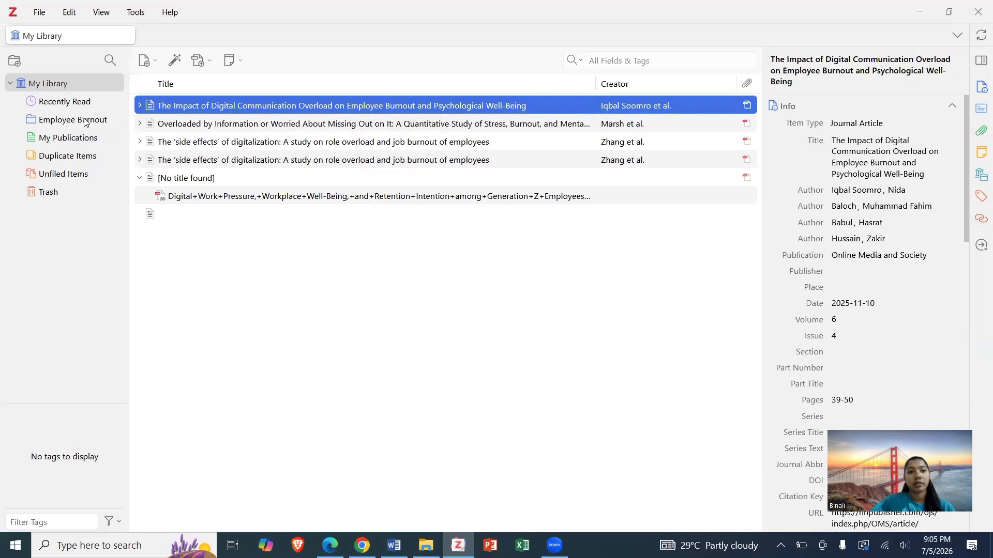
double_click(86, 123)
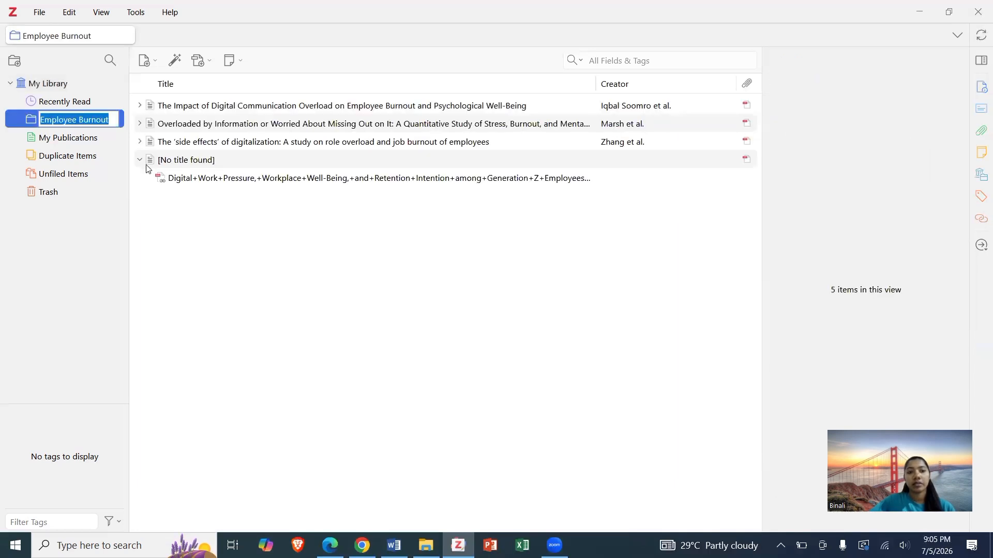
left_click(199, 228)
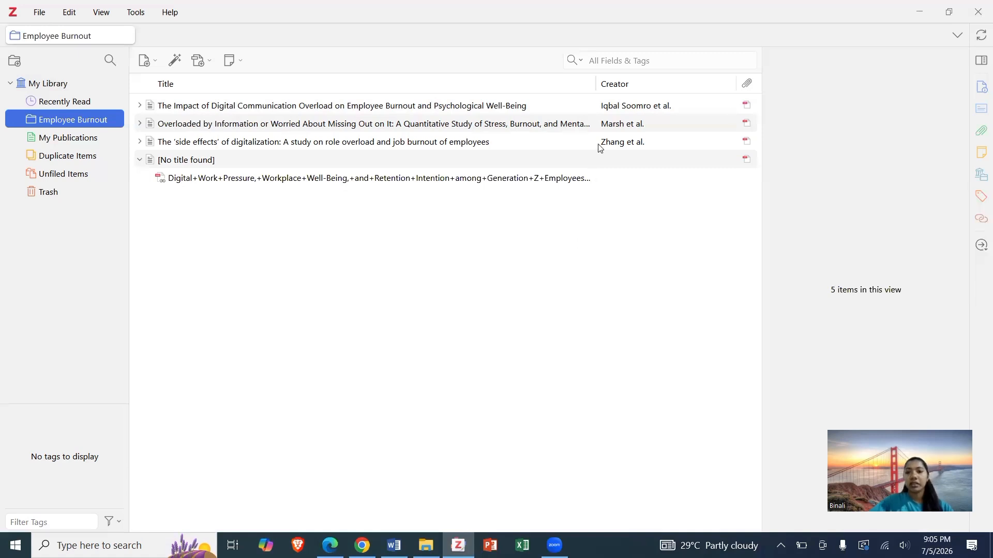
Step: Open the PDF of the digital communication overload article and underline the Aim of the Study text in yellow, up to its third line
left_click(748, 107)
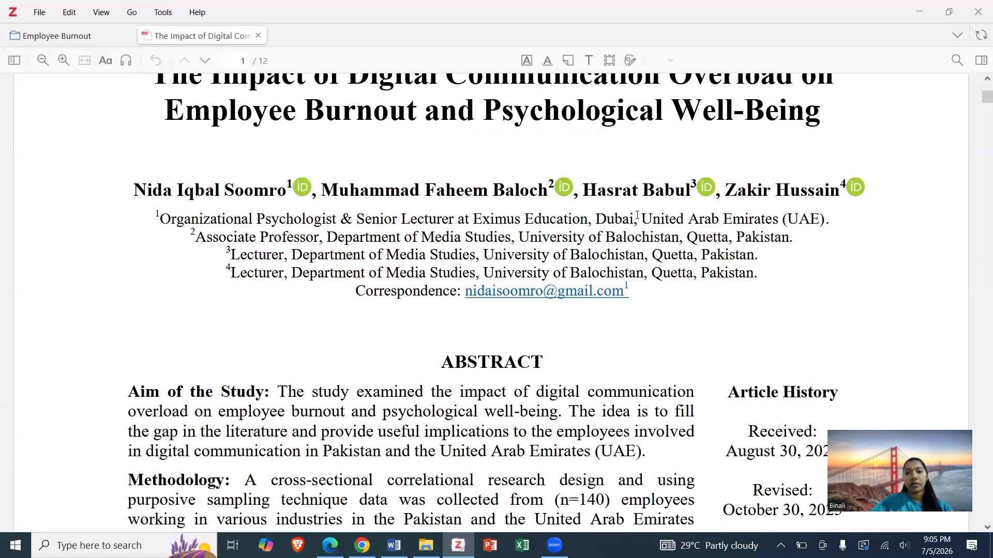
scroll(639, 216, "down", 3)
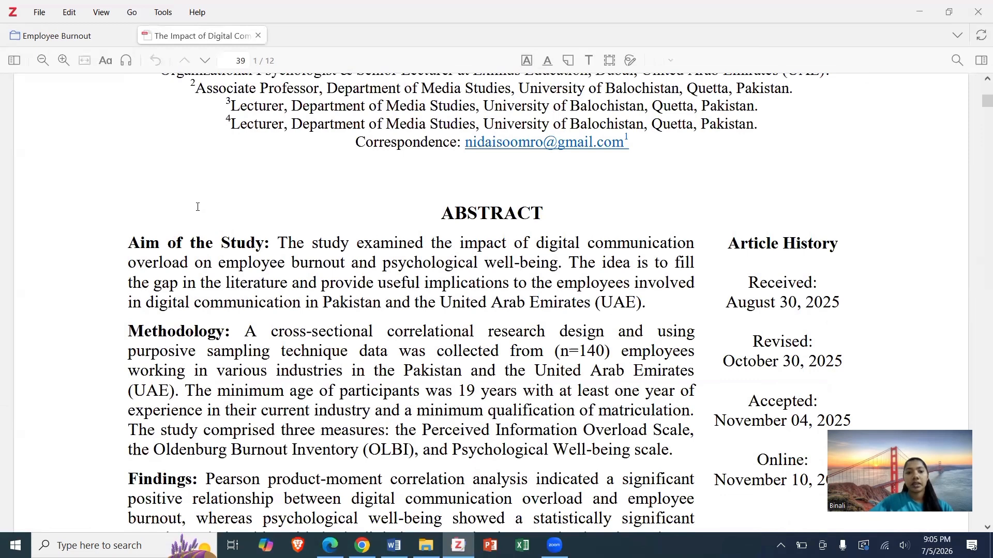
left_click_drag(140, 243, 665, 284)
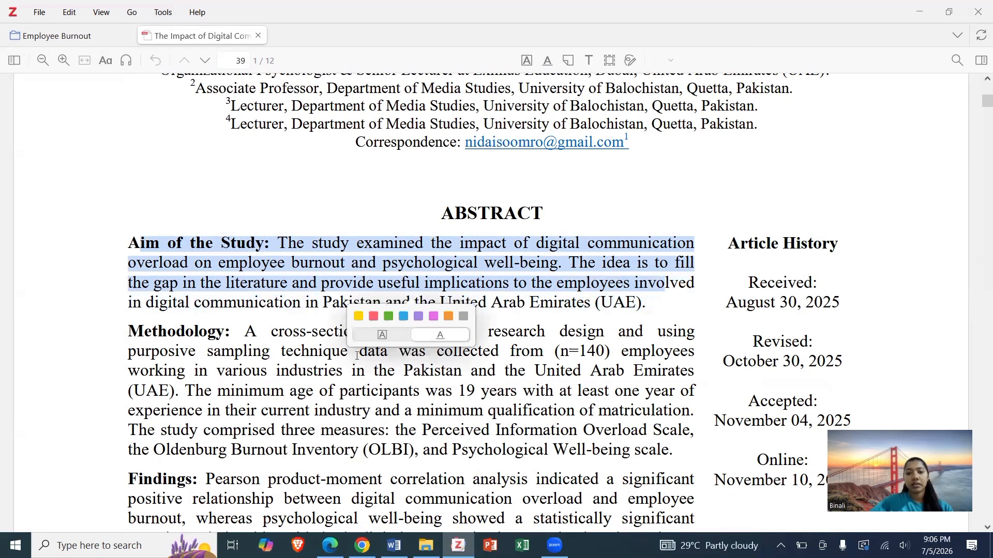
left_click(359, 317)
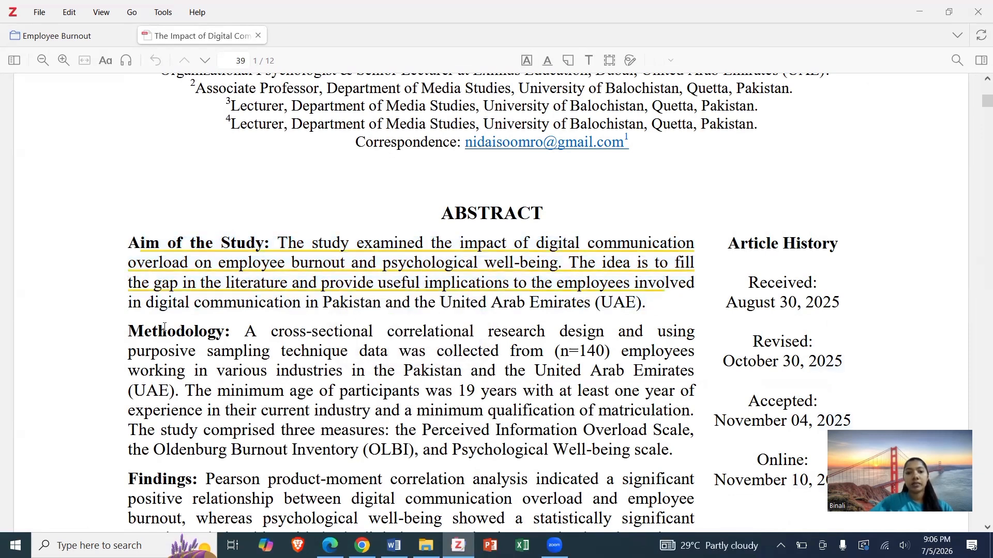
Step: Highlight the Methodology passage of the abstract in yellow, through "minimum qualification of matriculation"
left_click_drag(129, 331, 399, 391)
left_click(527, 61)
left_click_drag(205, 336, 689, 410)
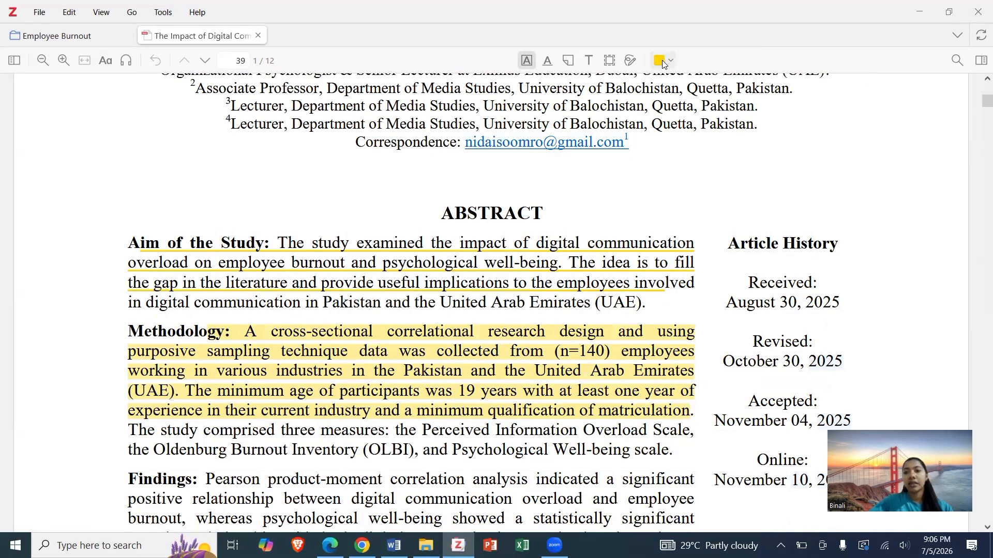
Step: Place a text annotation in the blank space between the correspondence line and the ABSTRACT heading
left_click(611, 61)
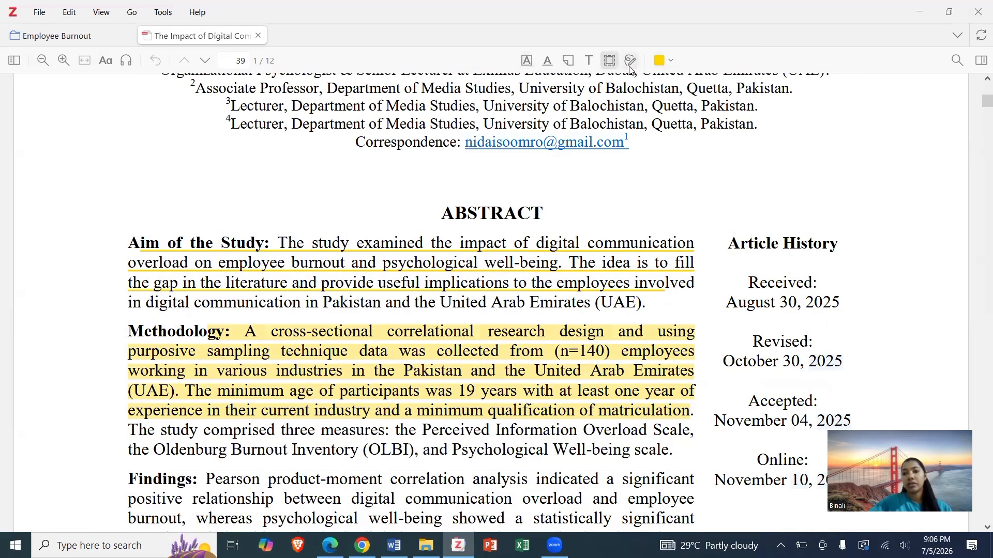
left_click(585, 61)
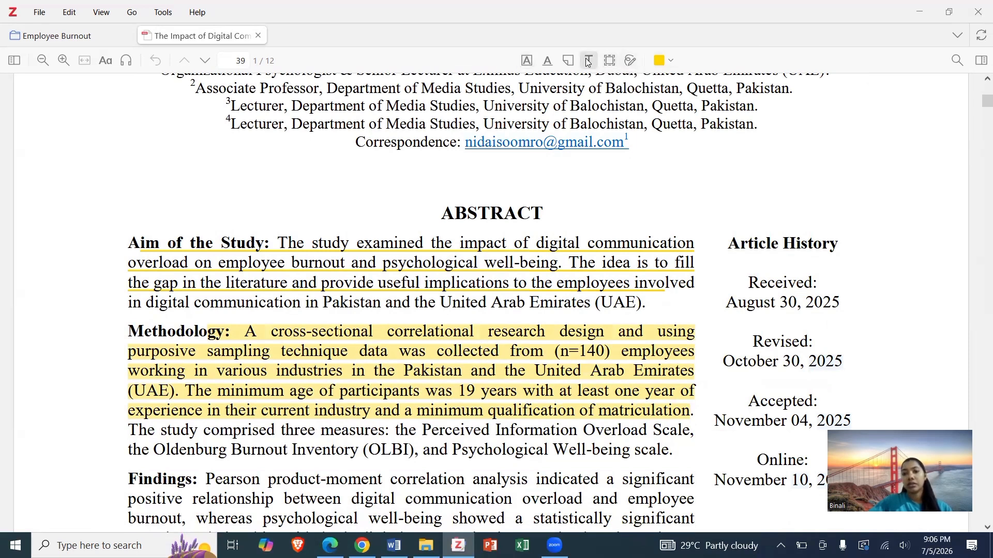
left_click(721, 165)
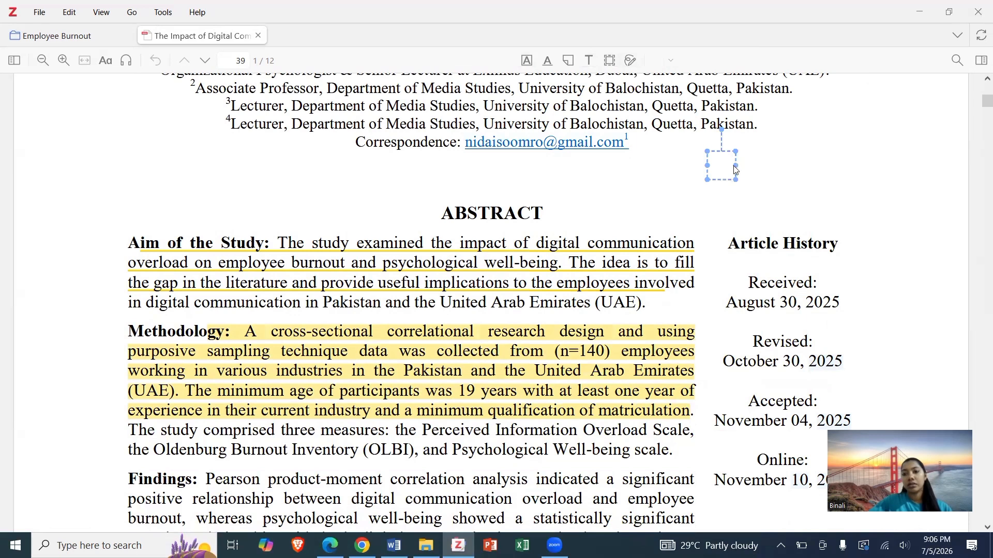
mouse_move(736, 166)
left_mouse_down()
mouse_move(909, 171)
mouse_move(901, 182)
left_mouse_up()
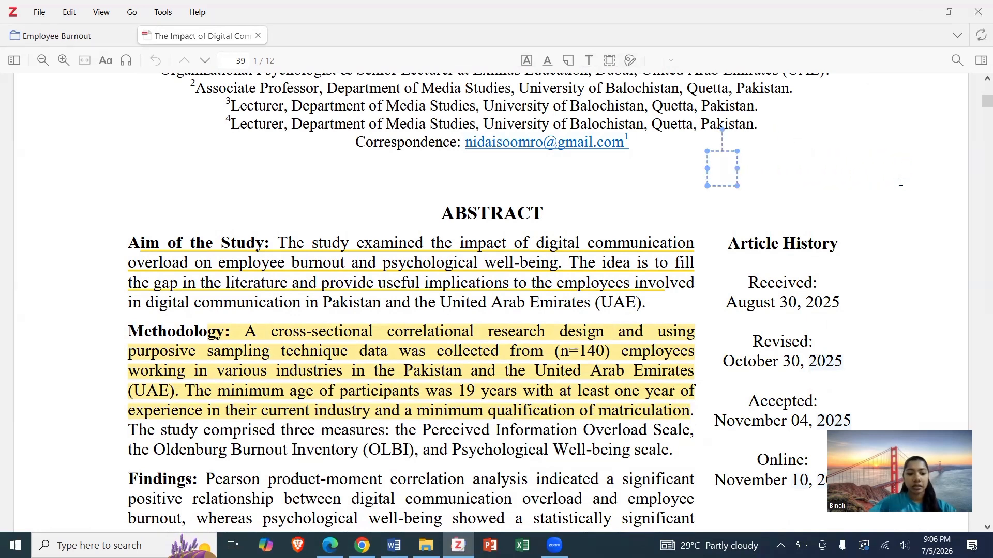
key("l")
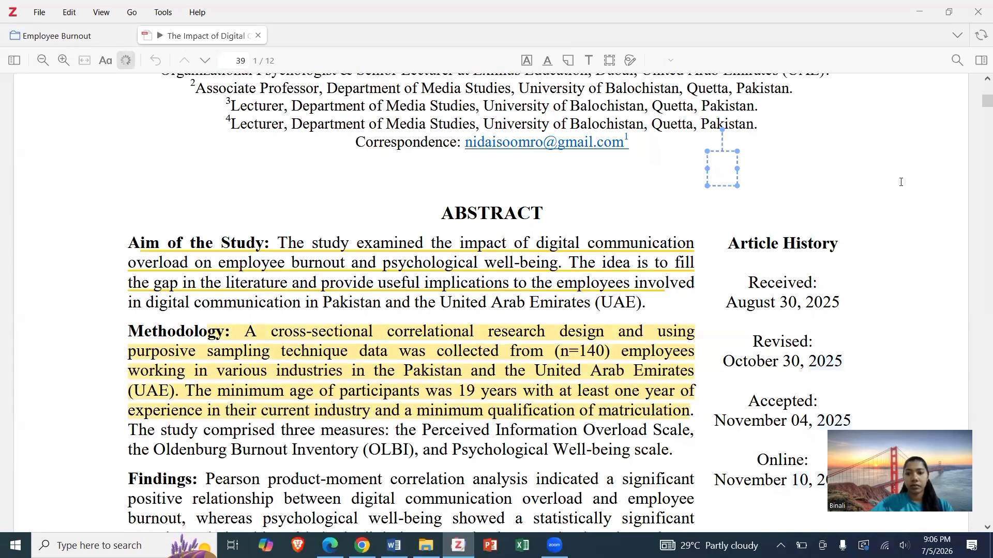
left_click(725, 161)
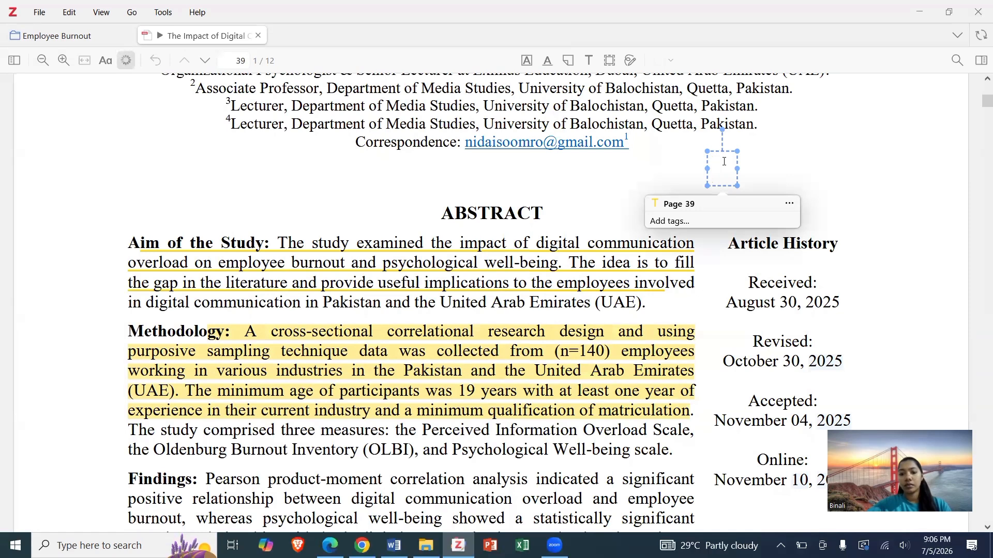
Step: Enter "burnot" as the content of the text annotation above the abstract
type("b")
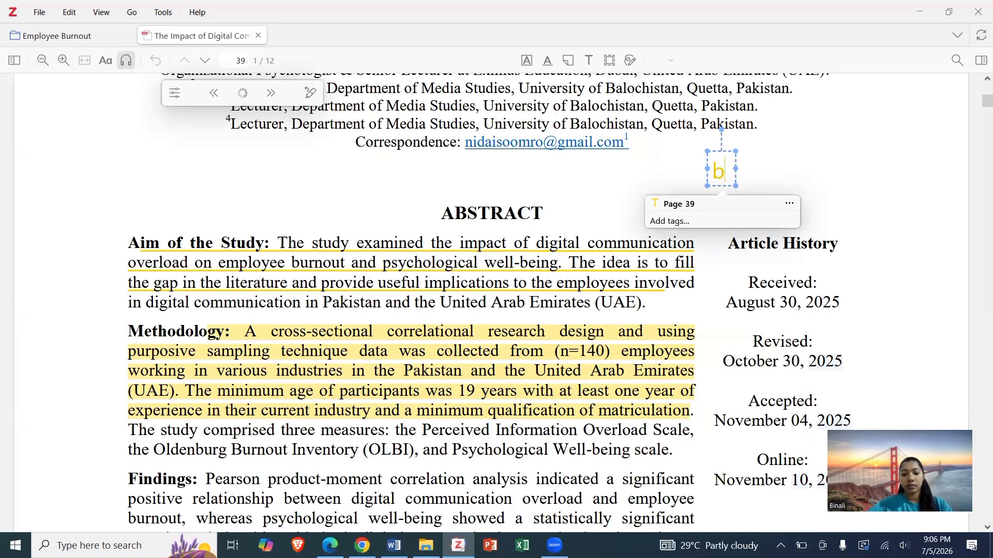
type("urnout")
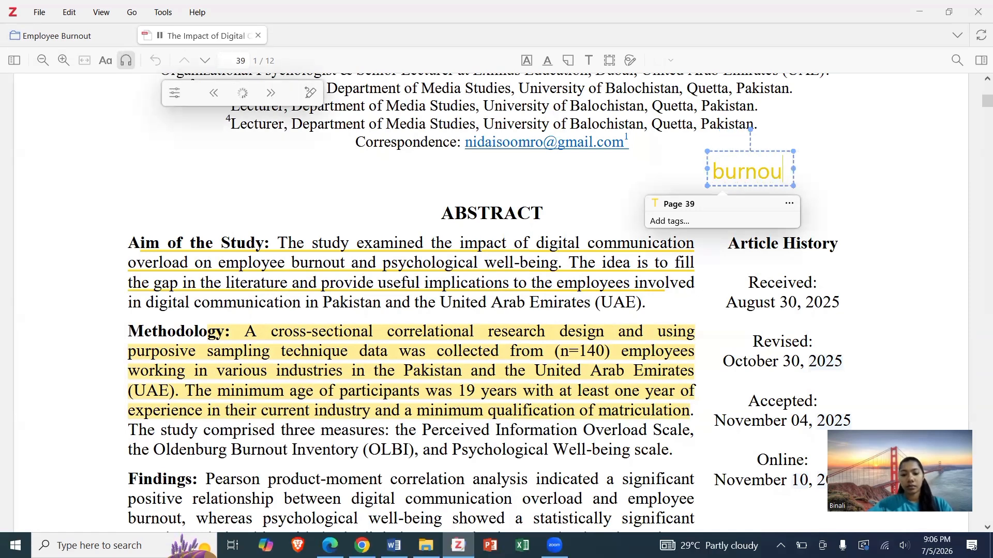
key("ctrl+a")
type("t")
key("BackSpace")
key("BackSpace")
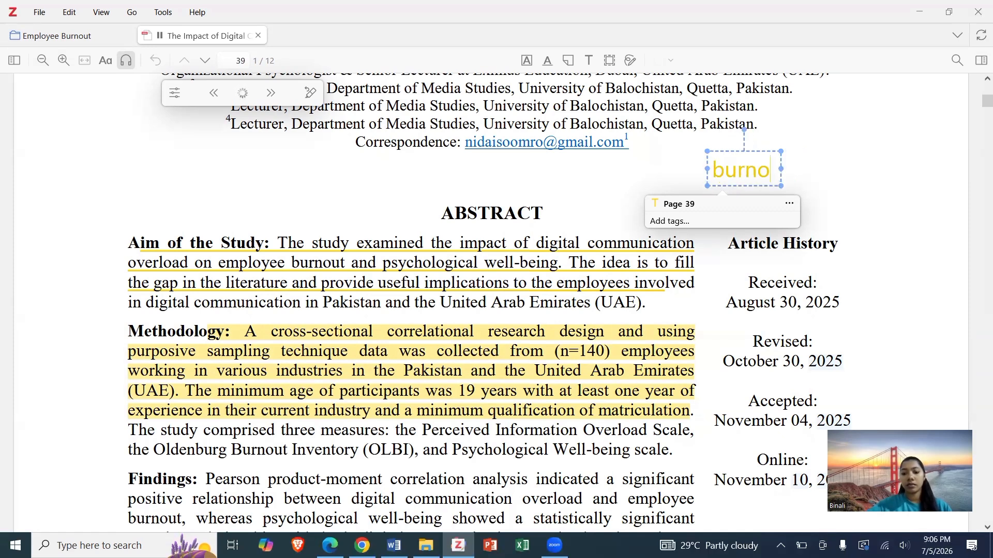
type("t")
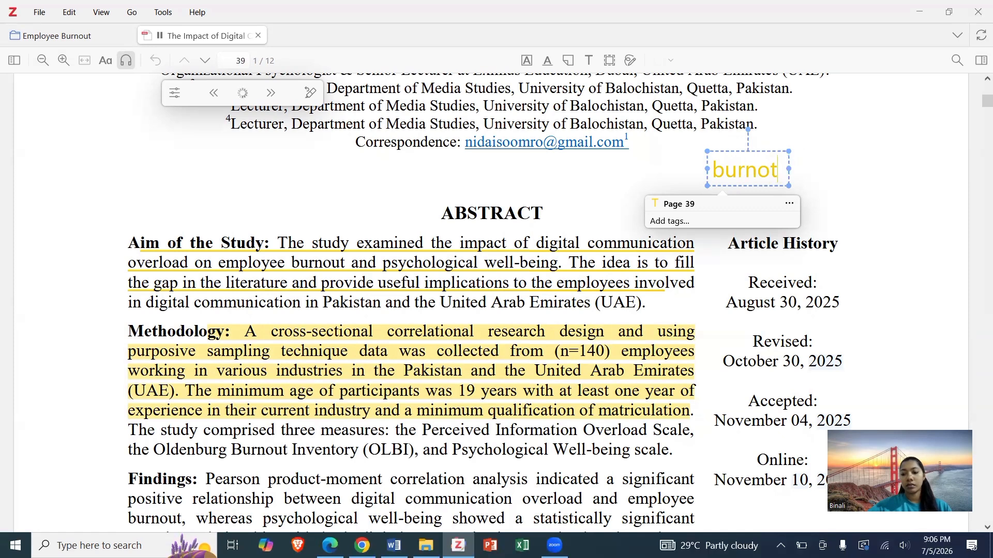
key("ctrl+a")
type("t")
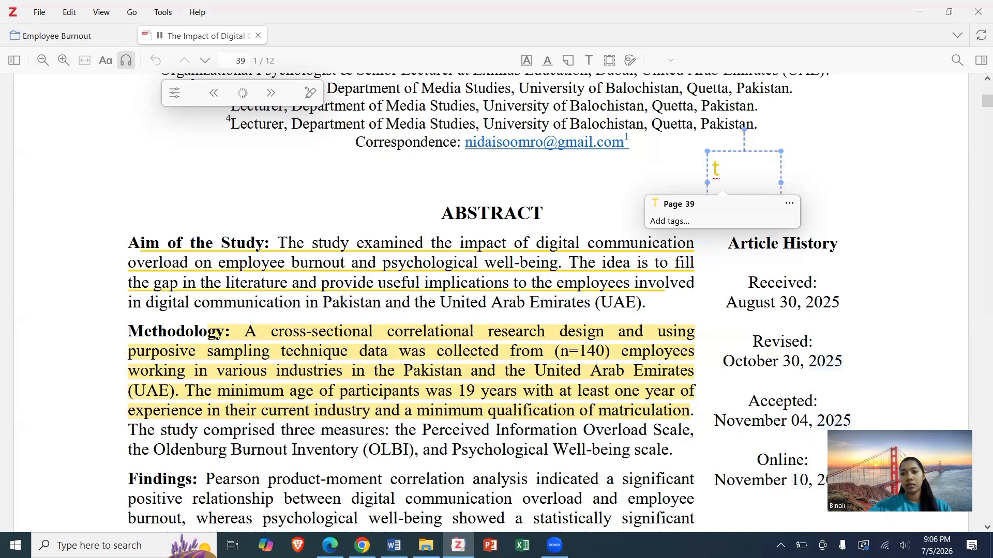
Step: Enlarge the box of the "burnot" text annotation and shift it closer to the centre of the page above the abstract
left_click_drag(778, 179, 868, 168)
left_click(869, 132)
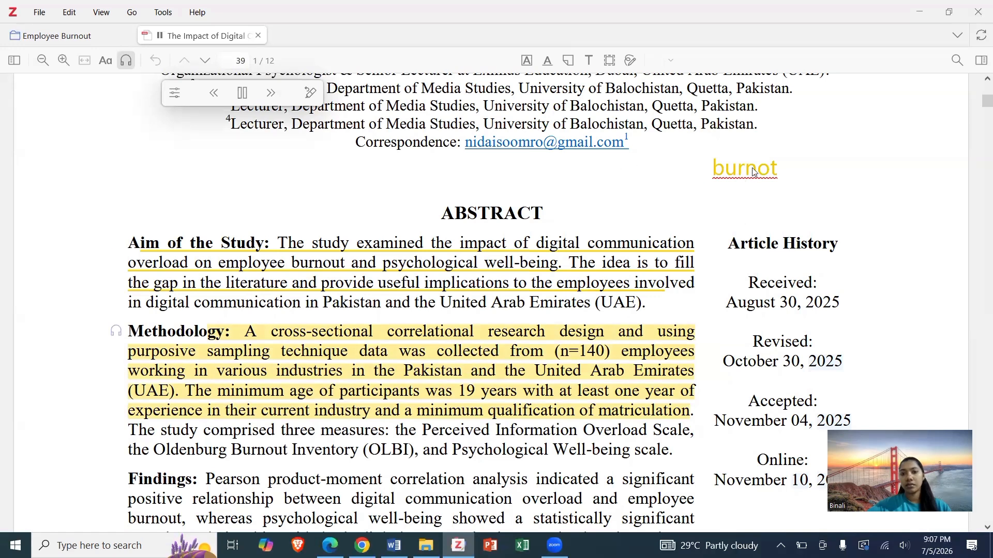
left_click(755, 172)
left_click_drag(795, 172, 726, 173)
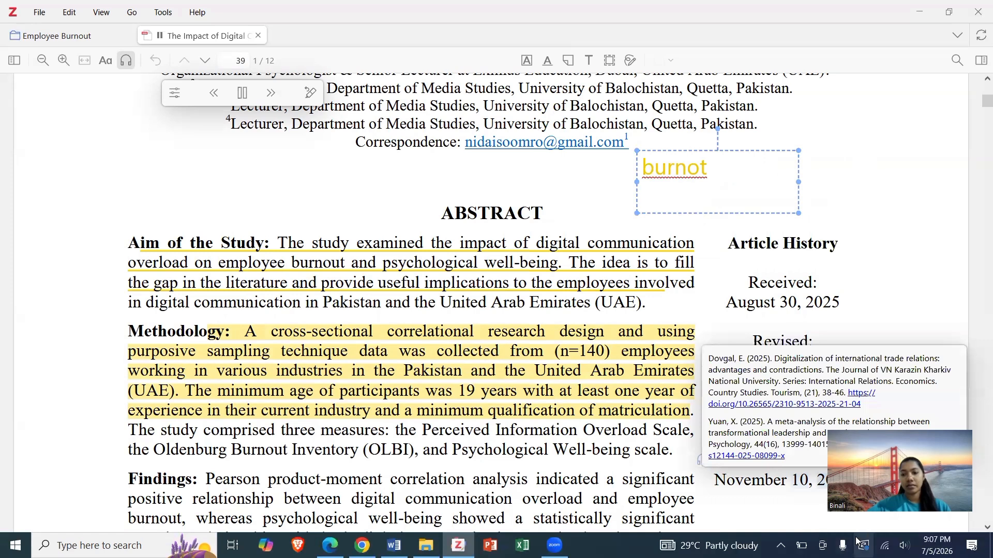
Step: Switch to the Class_Test_Research_Idea_GenZ_Burnout (1) document in Word
left_click(856, 541)
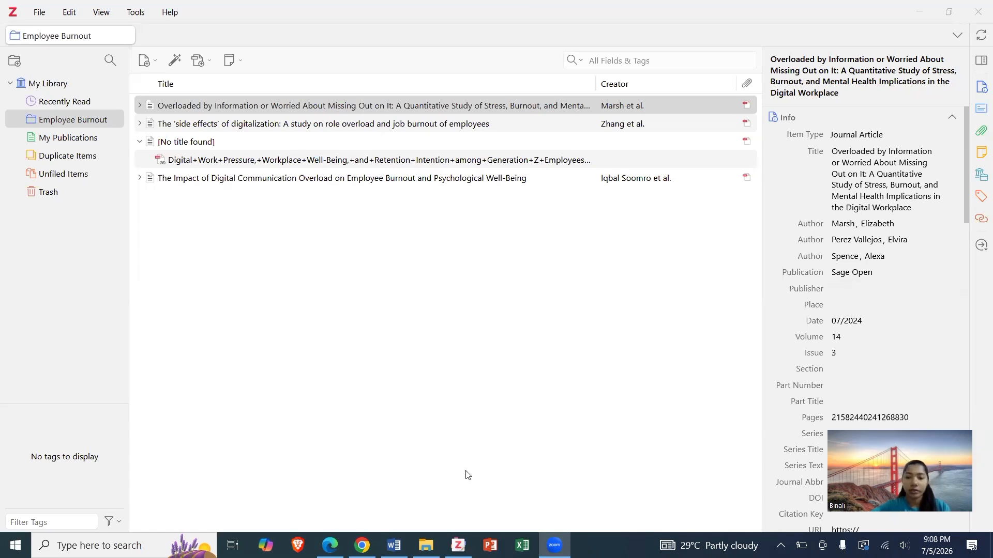
mouse_move(394, 545)
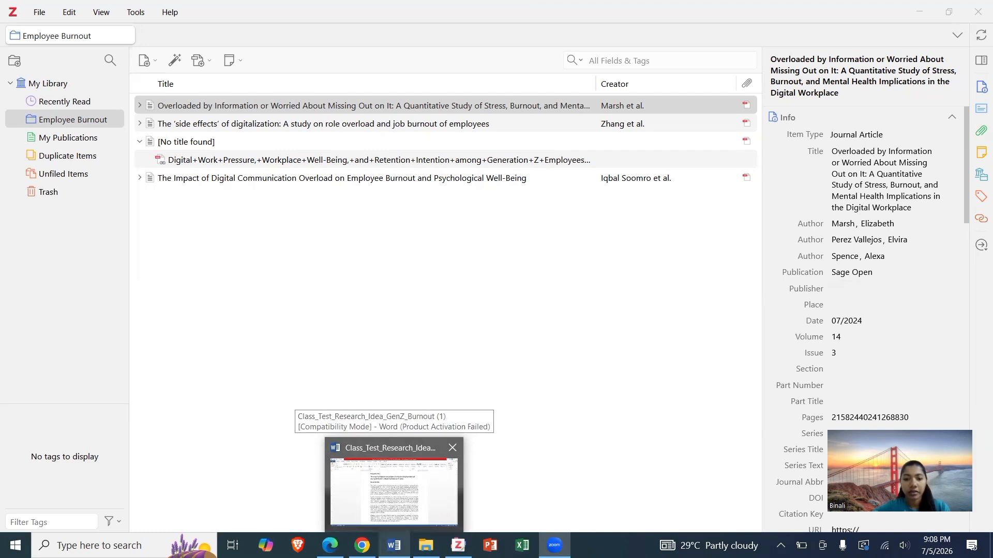
left_click(394, 489)
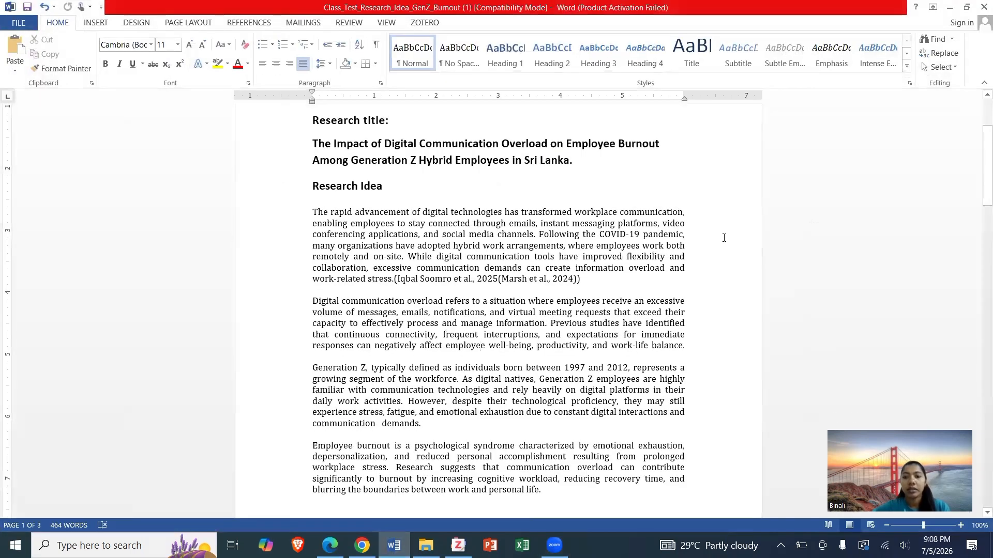
double_click(736, 222)
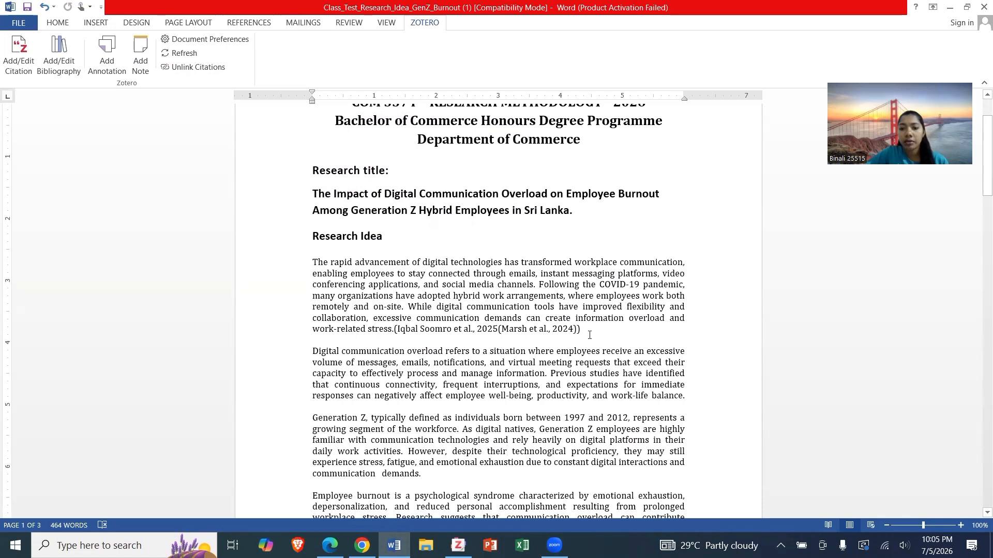
Step: Insert a Zotero citation of the "Overloaded by Information" article at the end of the Generation Z paragraph, removing its duplicate entry from the citation
scroll(614, 398, "down", 2)
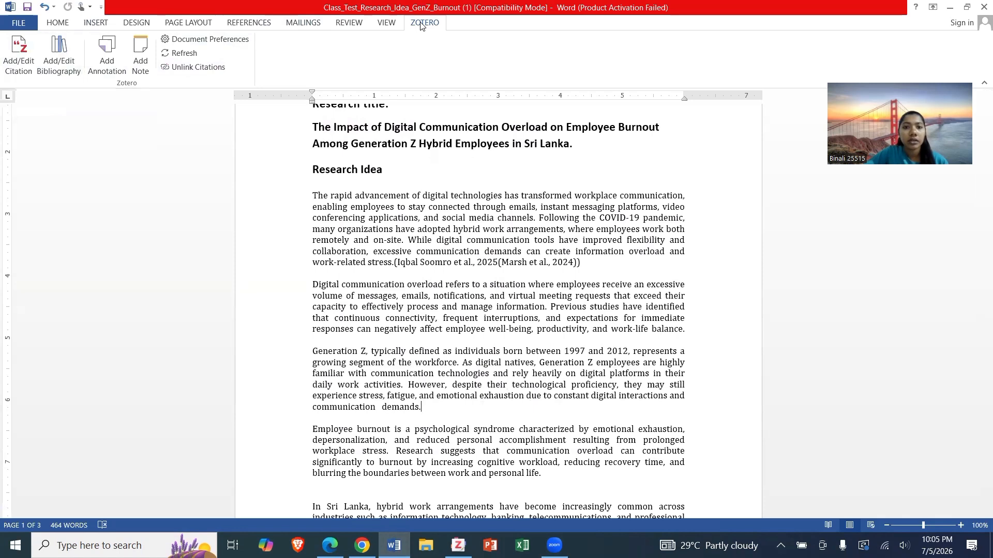
left_click(27, 62)
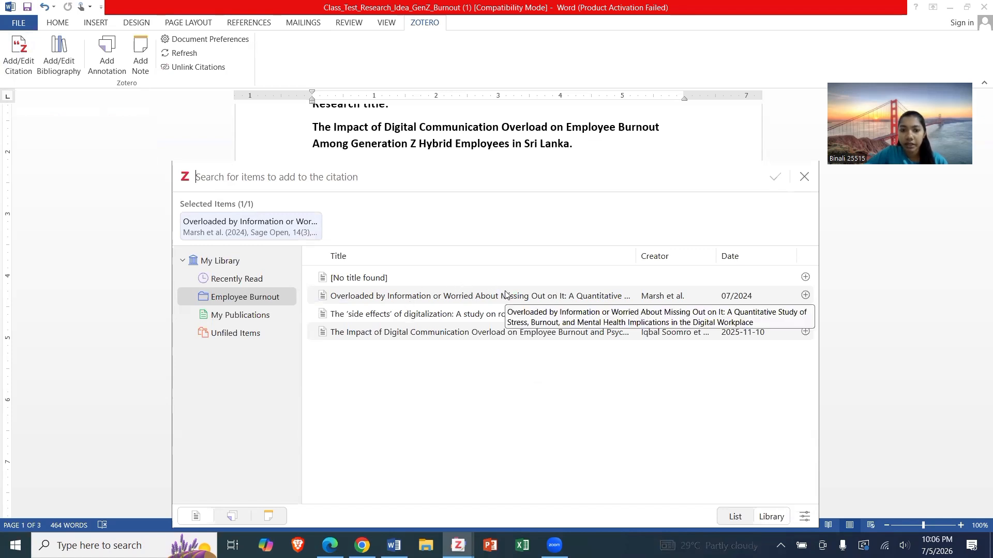
left_click(471, 299)
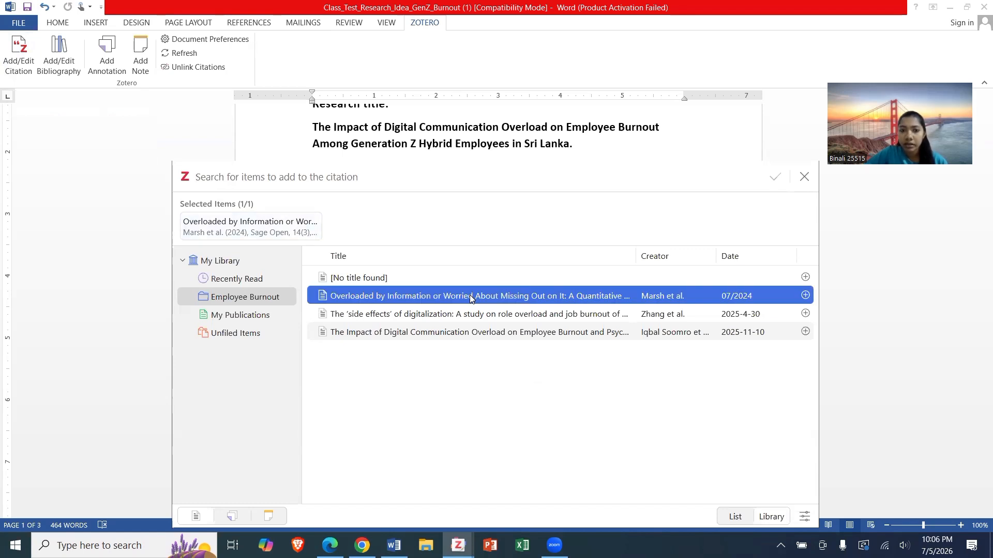
double_click(472, 299)
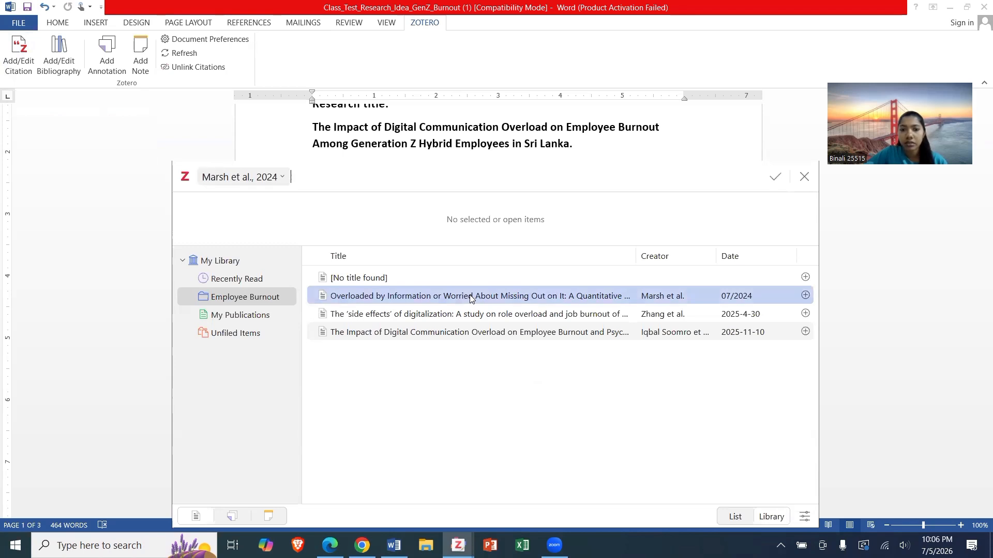
double_click(471, 299)
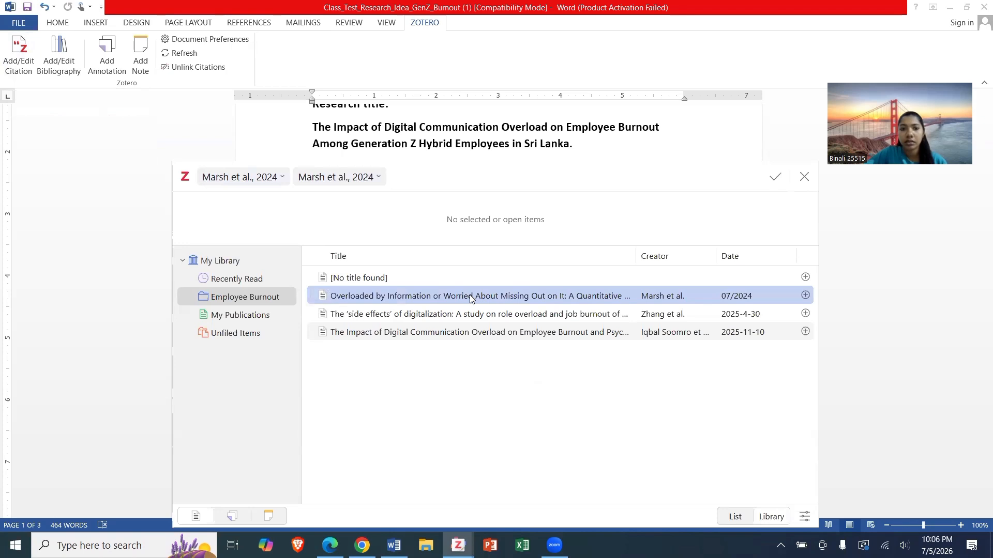
left_click(381, 179)
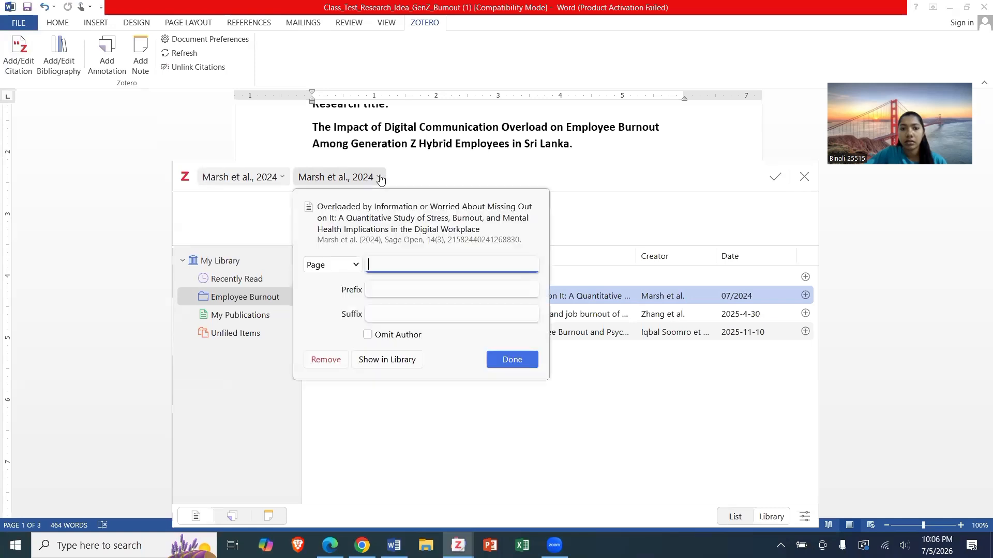
left_click(328, 359)
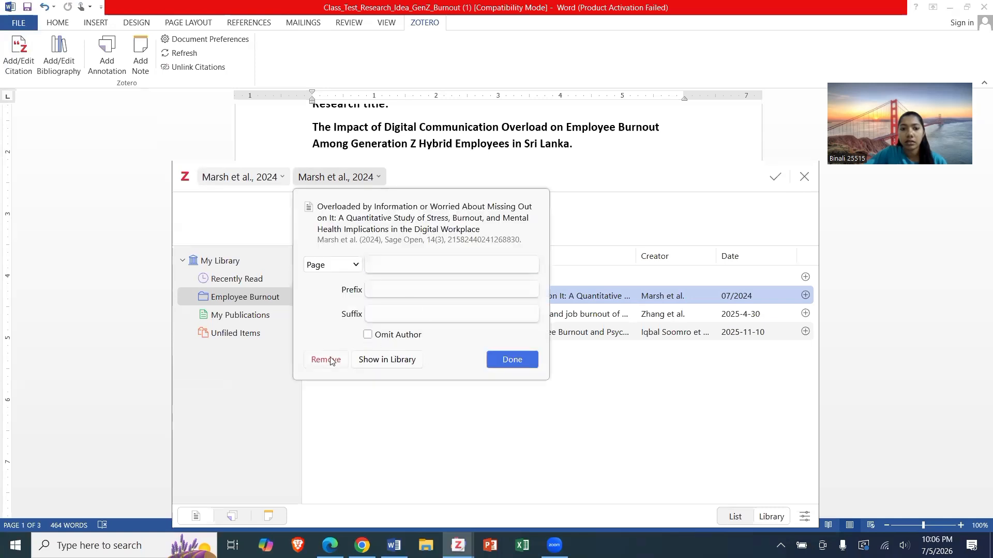
left_click(776, 178)
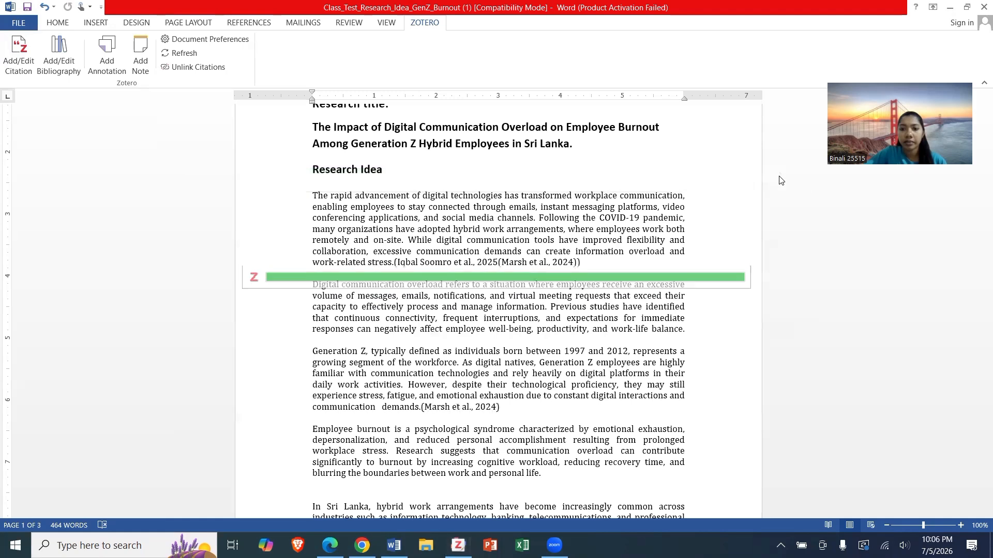
Step: Highlight the new 2024 citation at the end of the Generation Z paragraph in yellow
left_click(497, 409)
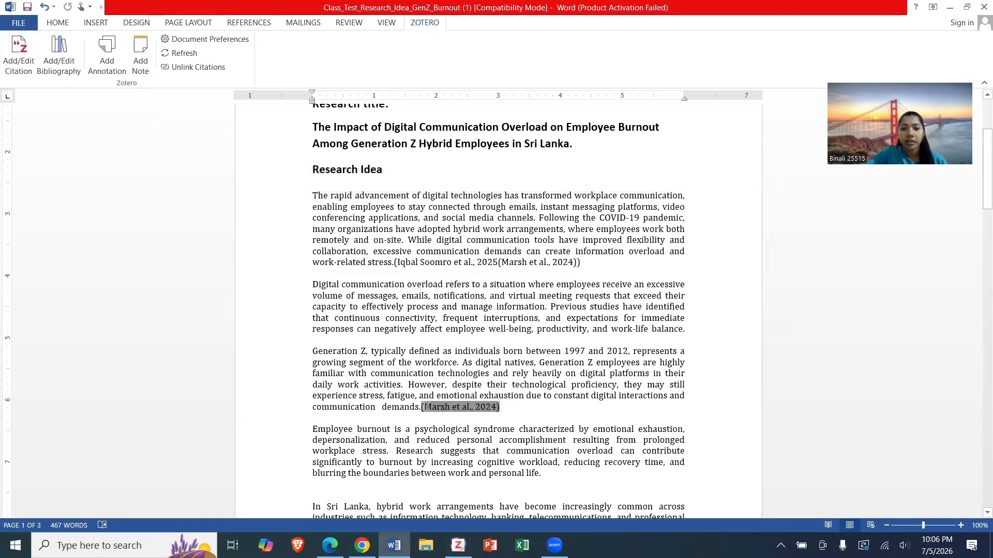
double_click(425, 407)
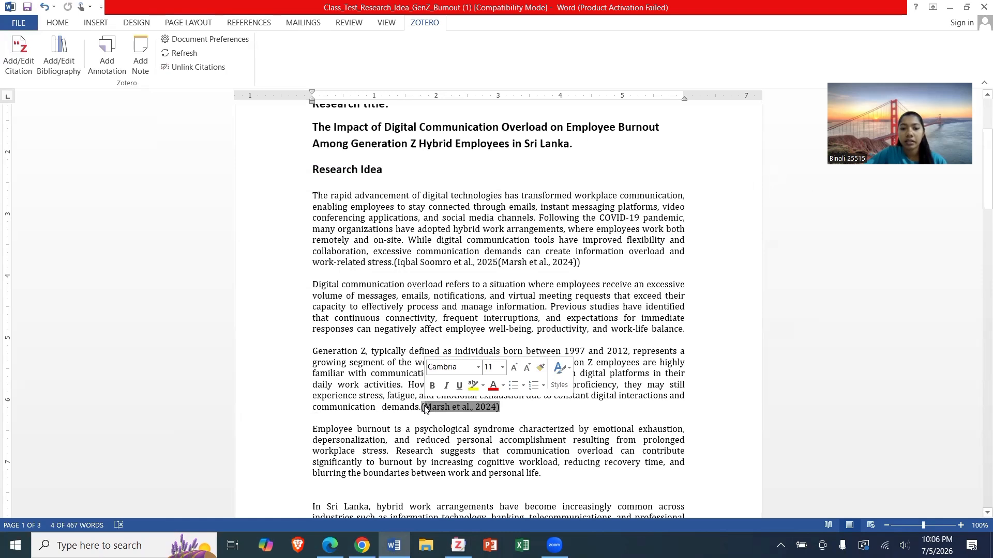
left_click(483, 386)
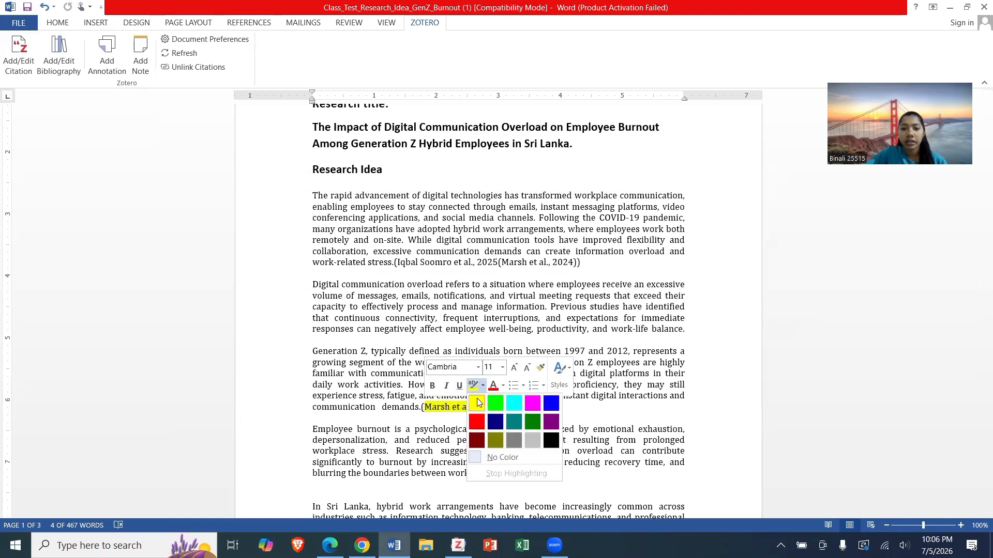
left_click(478, 403)
left_click(527, 410)
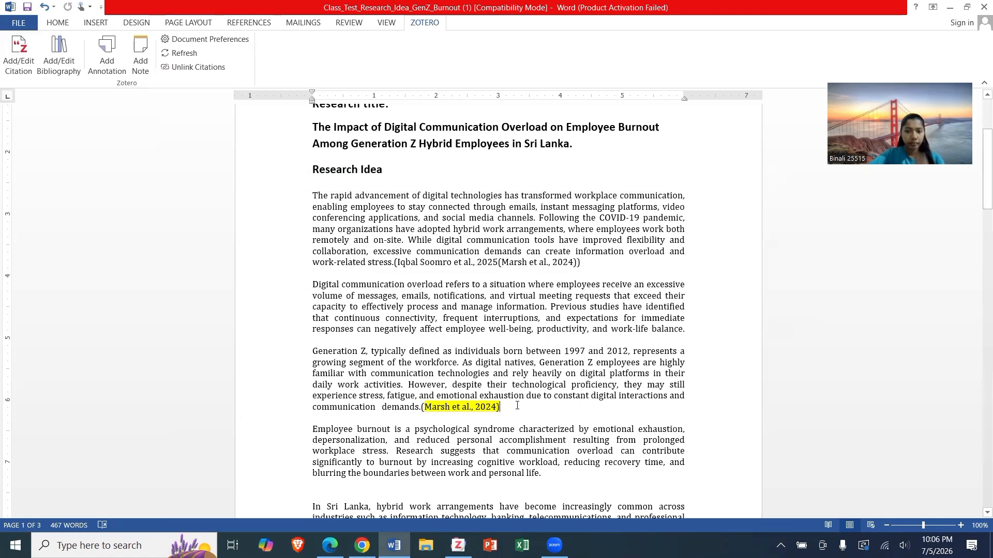
Step: Insert a Zotero citation of "The Impact of Digital Communication Overload" article from Employee Burnout at the end of the employee burnout paragraph
scroll(517, 405, "down", 2)
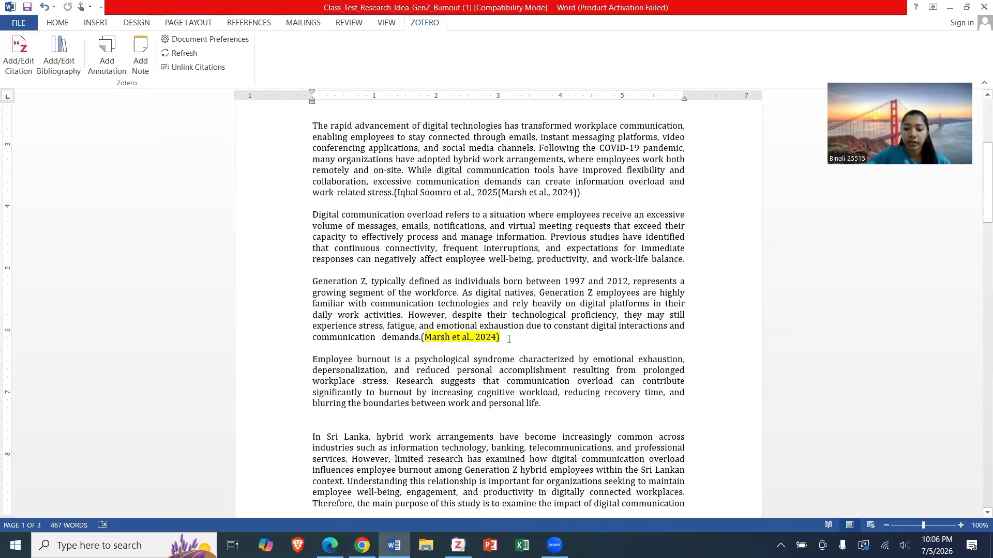
scroll(508, 339, "down", 2)
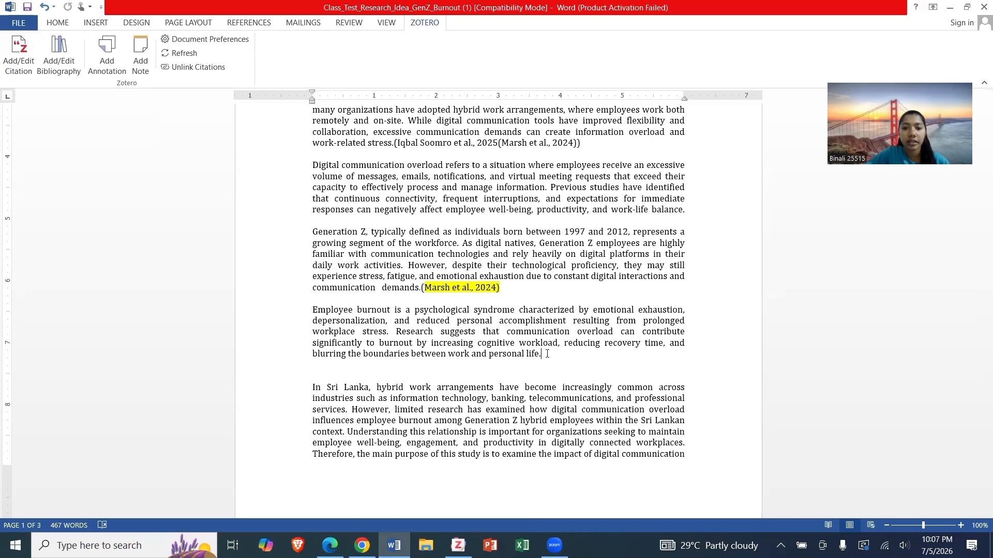
left_click(248, 23)
left_click(396, 23)
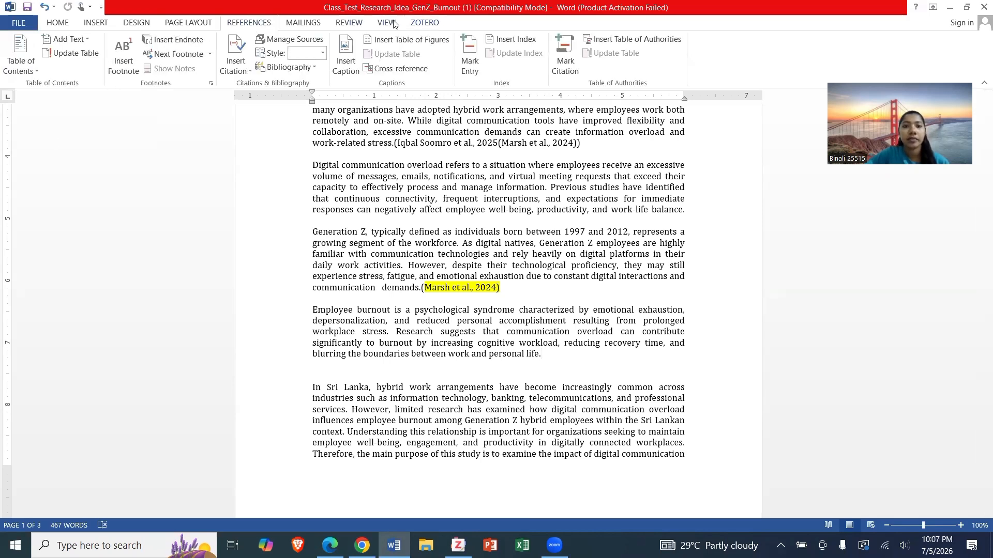
left_click(418, 24)
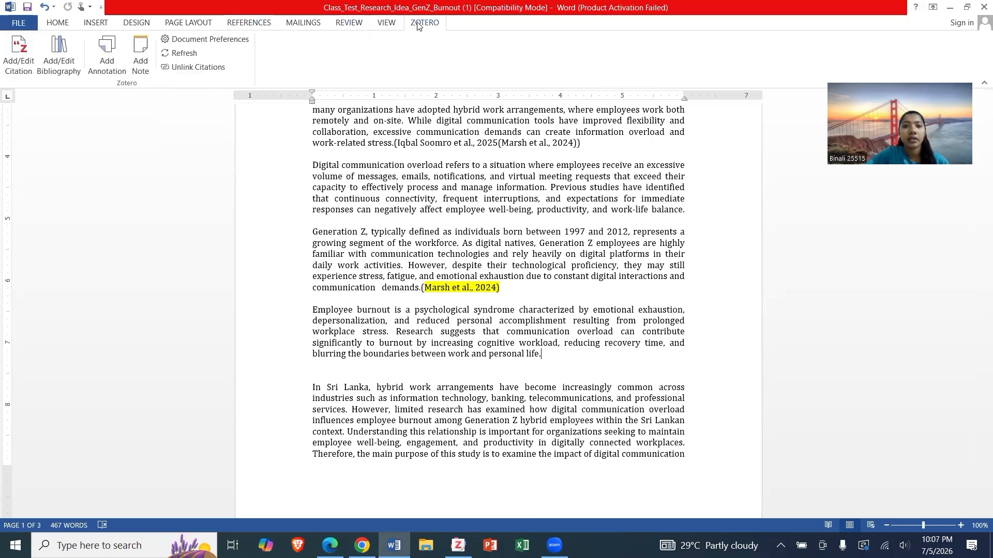
left_click(15, 52)
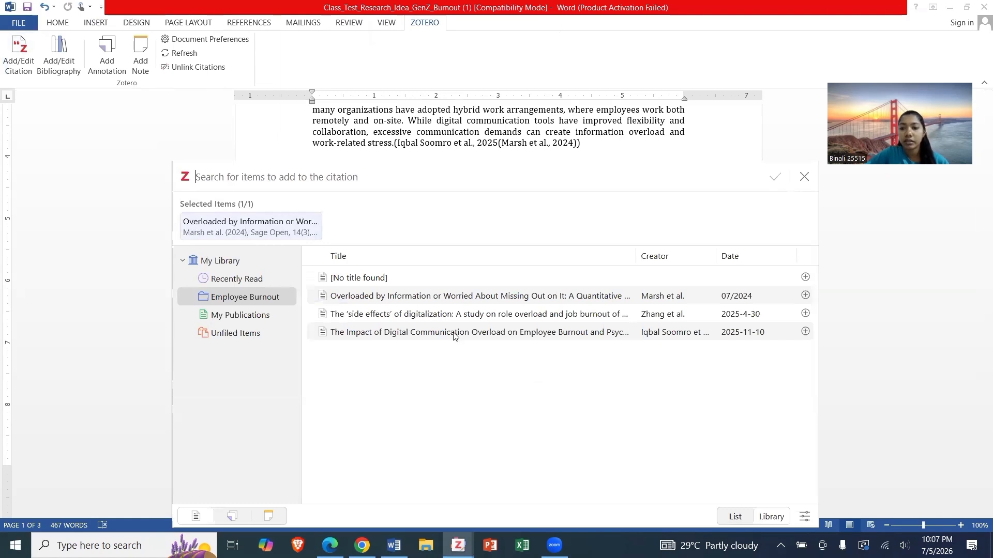
left_click(516, 335)
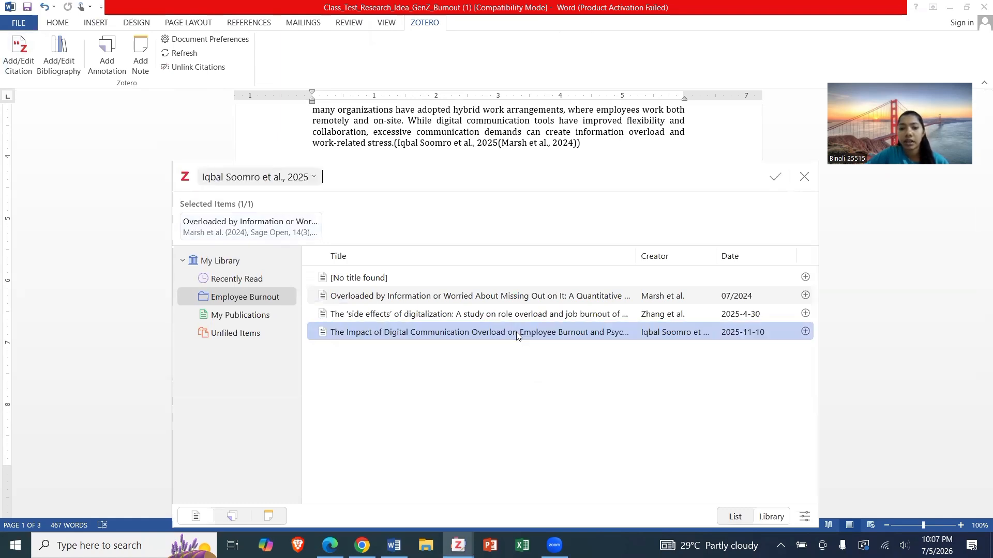
left_click(776, 184)
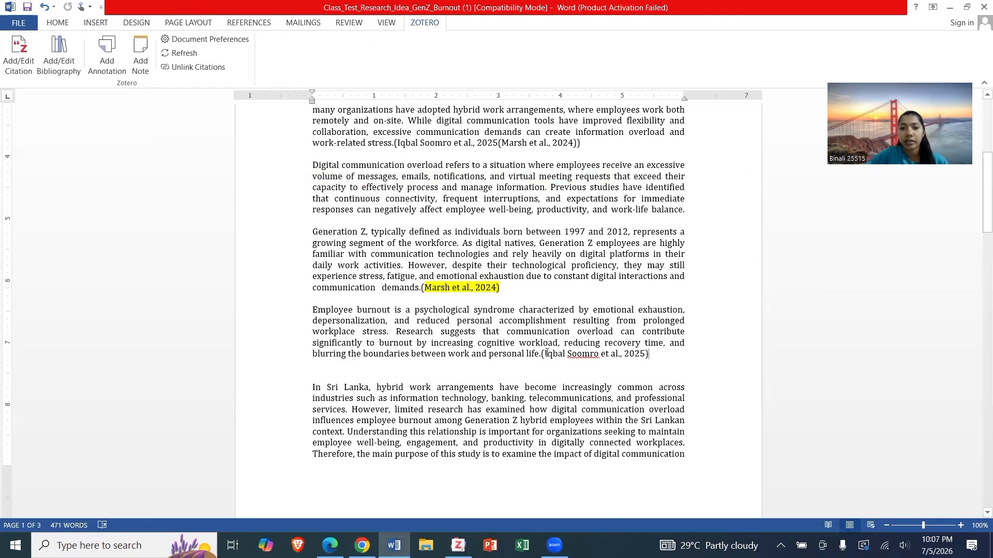
Step: Highlight the new 2025 citation at the end of the employee burnout paragraph in yellow
left_click_drag(543, 354, 649, 357)
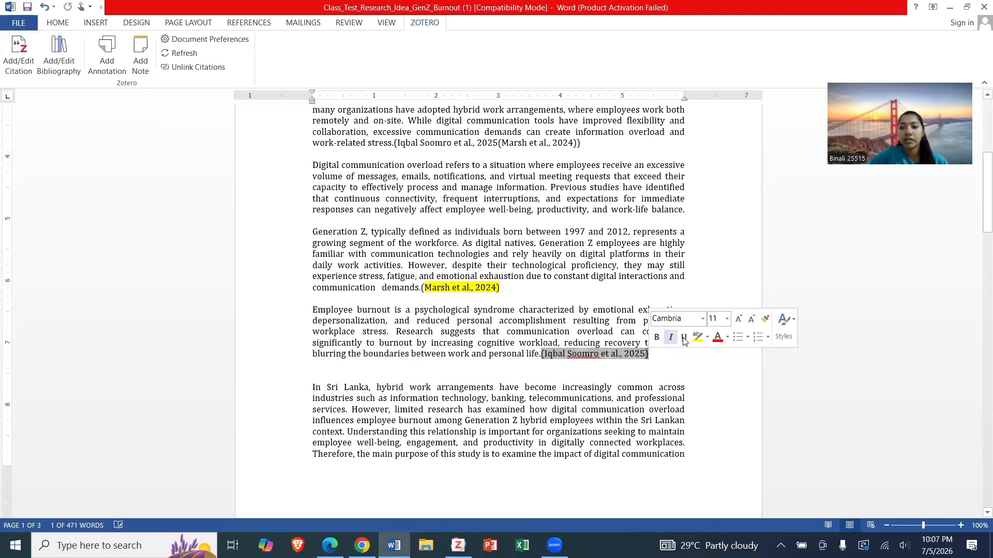
left_click(702, 337)
left_click(643, 377)
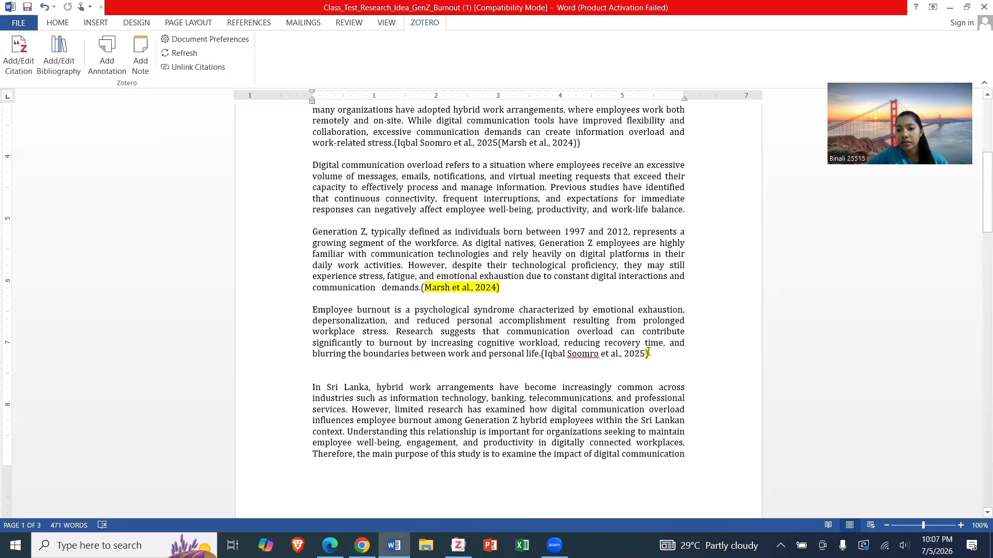
mouse_move(542, 354)
left_mouse_down()
mouse_move(646, 355)
mouse_move(617, 345)
mouse_move(541, 354)
left_mouse_up()
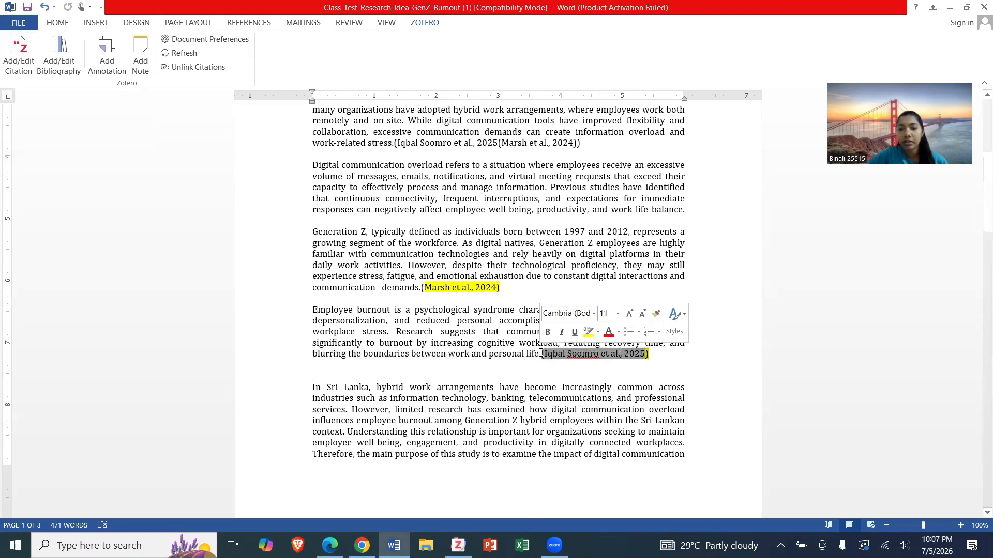
left_click(589, 332)
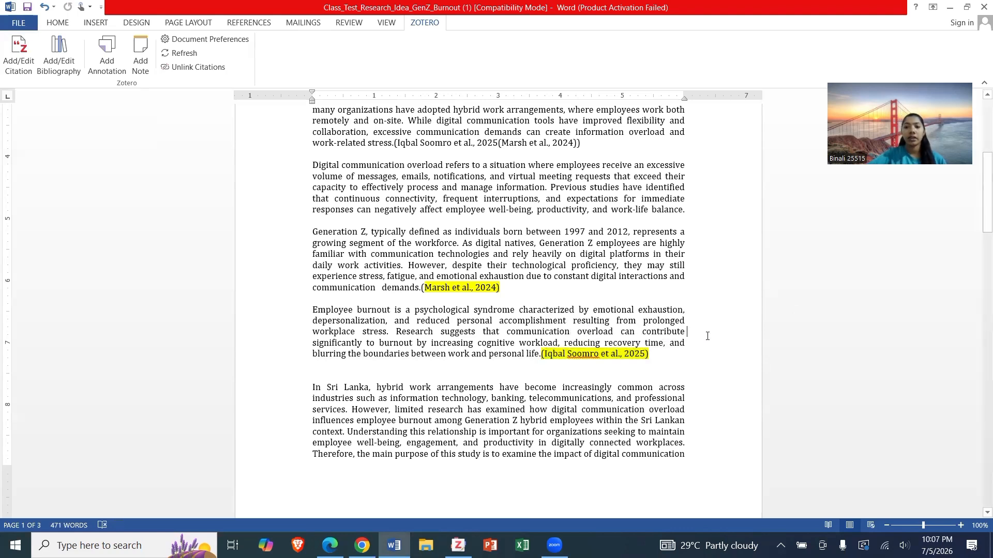
Step: Add the heading "Reference" on the blank last page of the document, followed by a new line
scroll(707, 336, "down", 4)
scroll(708, 336, "down", 20)
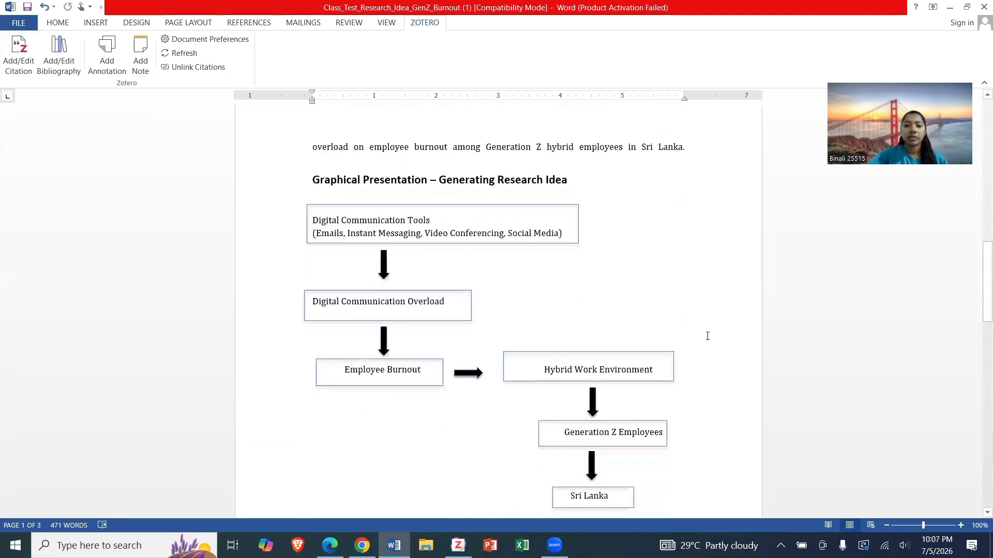
scroll(707, 336, "down", 4)
scroll(704, 335, "up", 3)
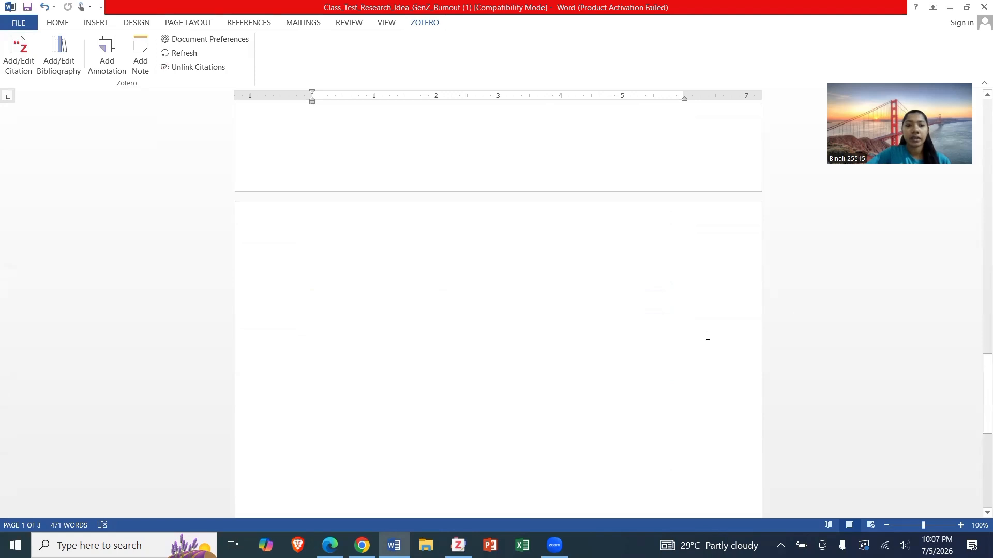
left_click(445, 288)
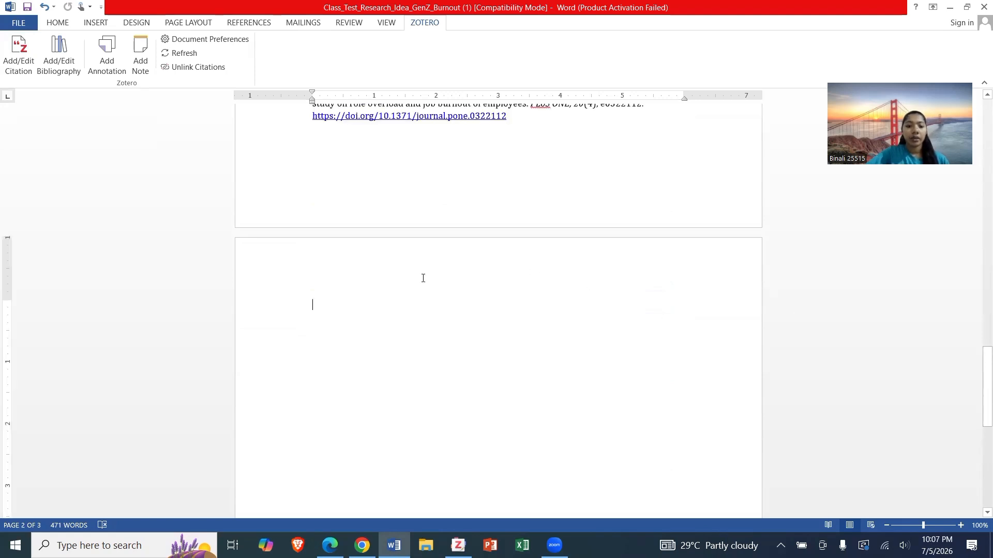
type("Ref")
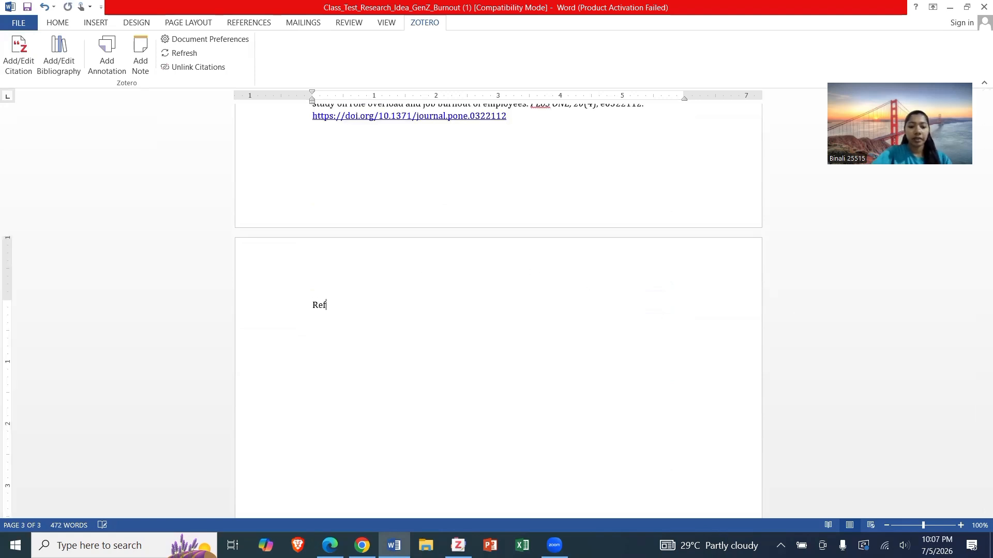
type("erence")
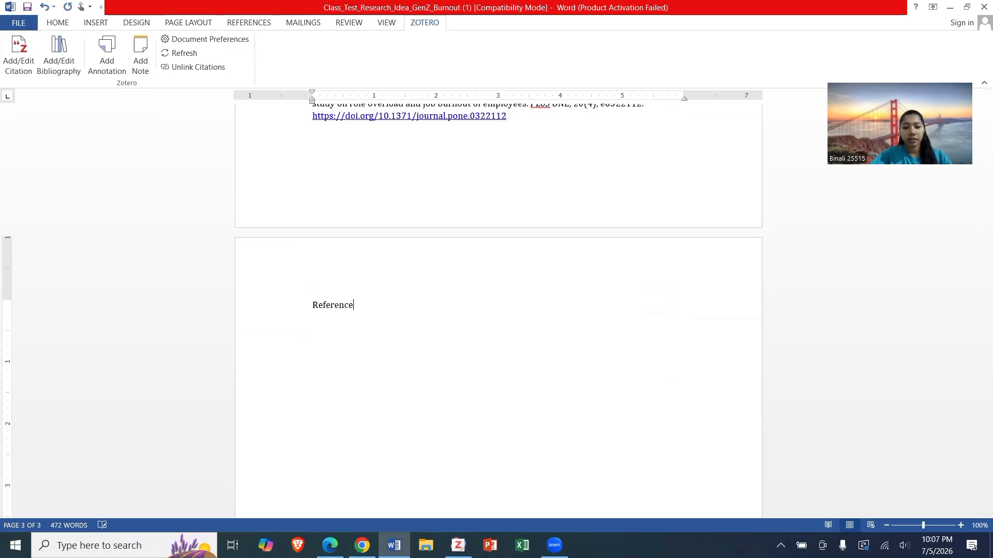
key("Return")
Step: Insert the Zotero bibliography of the cited articles below the "Reference" heading
scroll(498, 311, "down", 3)
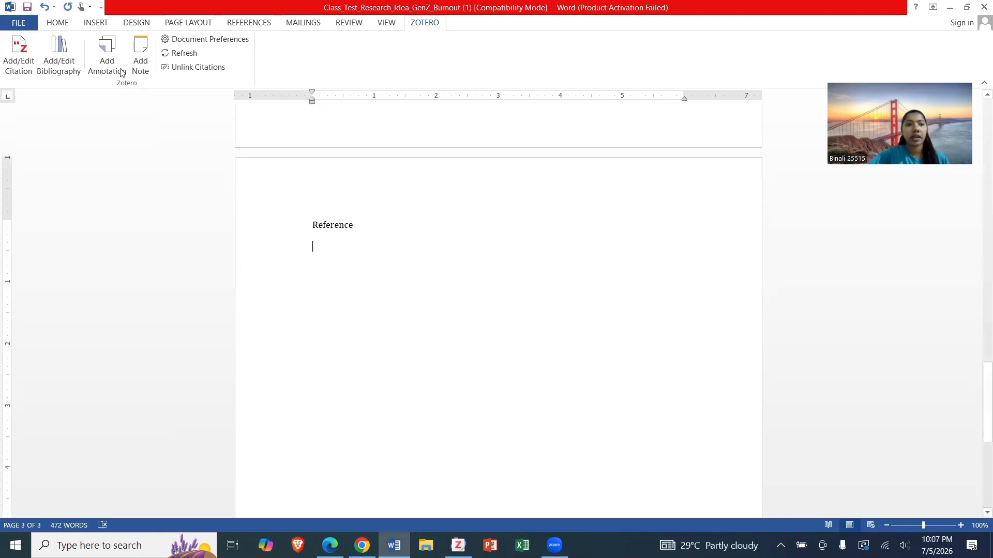
left_click(59, 54)
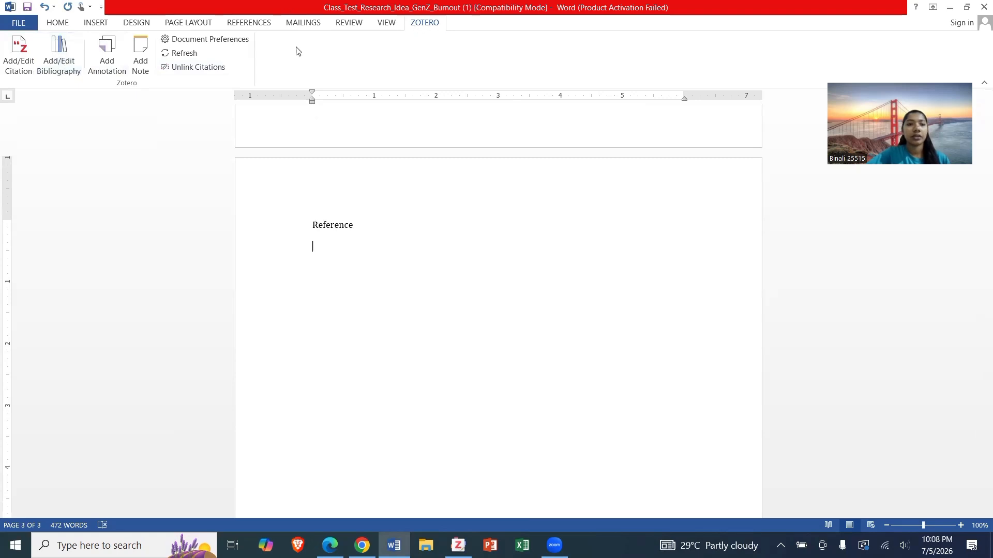
left_click(61, 57)
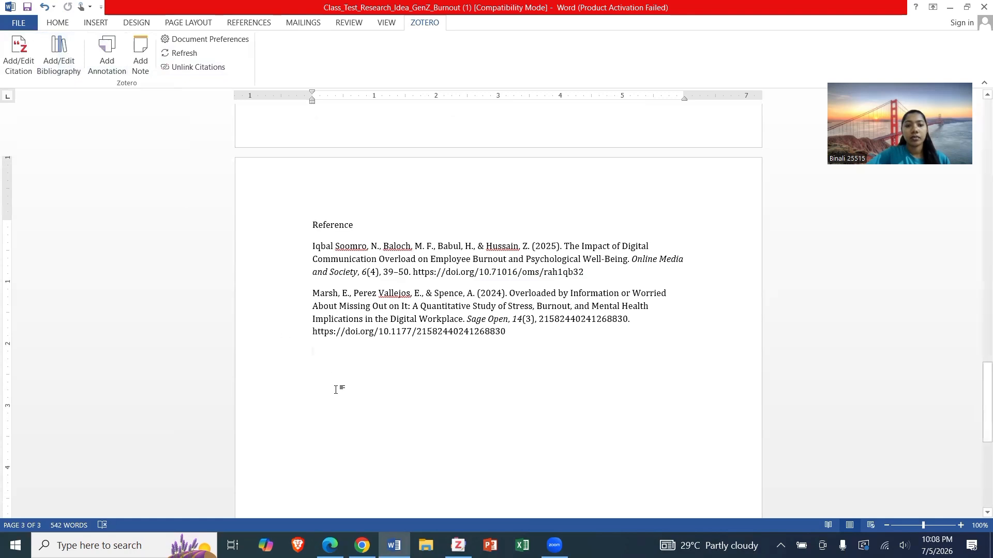
left_click_drag(321, 353, 294, 243)
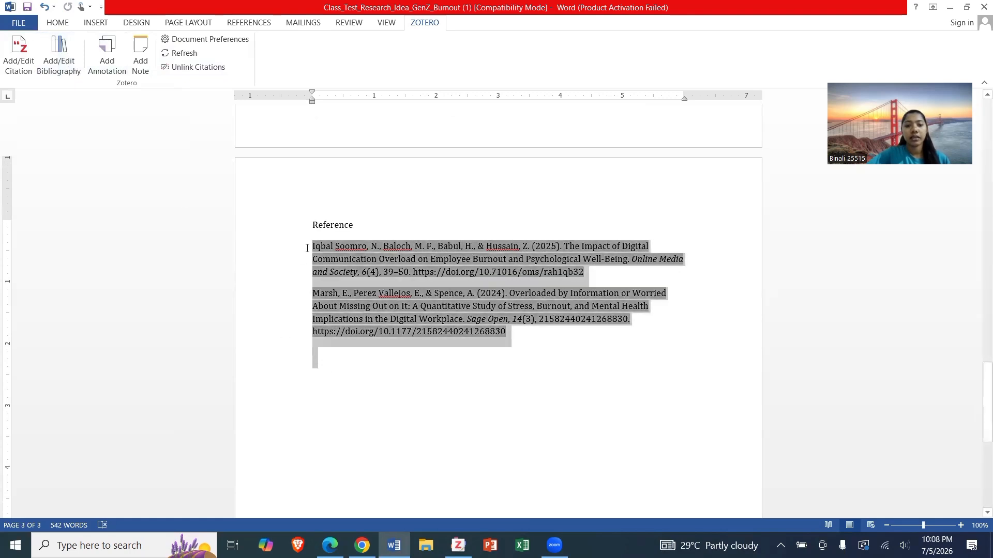
left_click(305, 249)
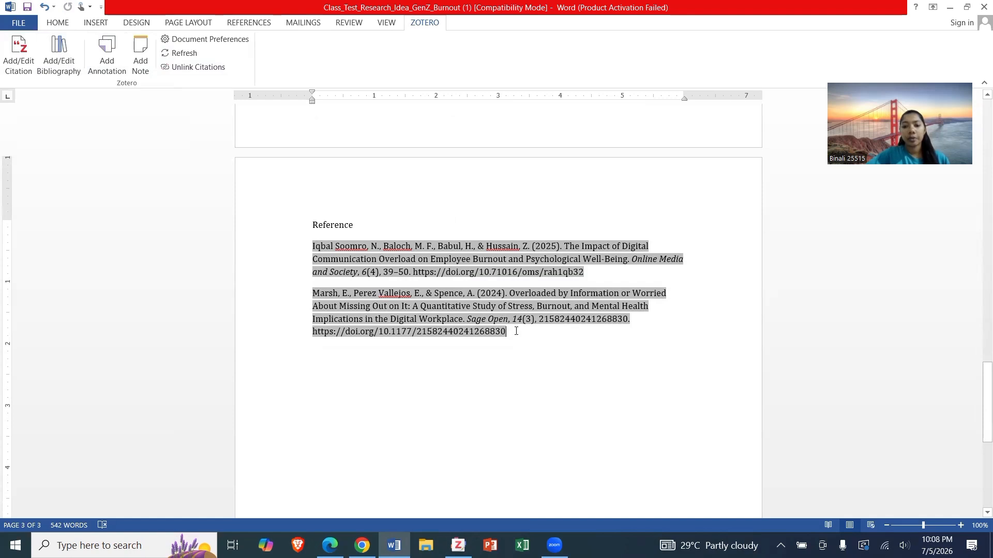
left_click(327, 358)
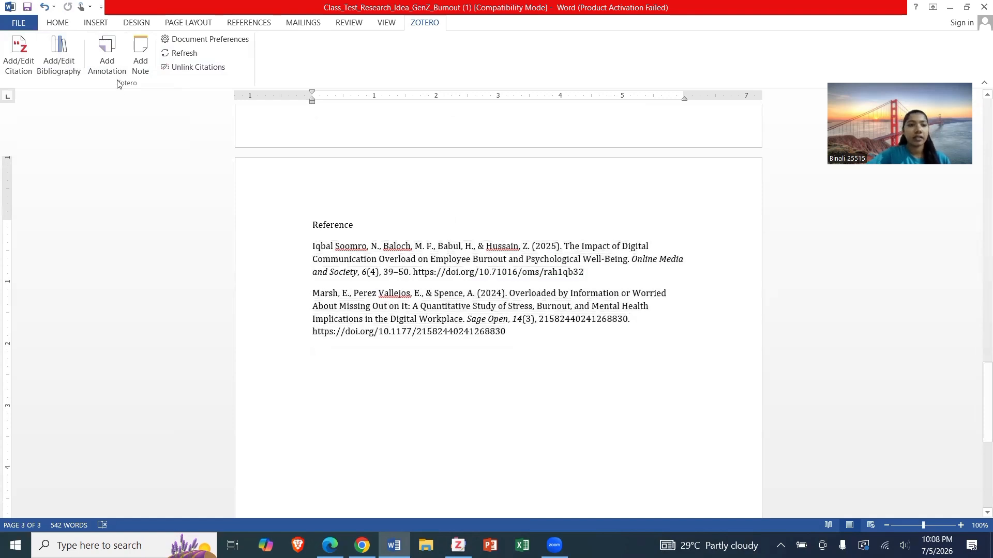
Step: Inspect the bibliography's references in Zotero's bibliography editor, selecting the "Overloaded by Information" and "The Impact of Digital Communication" articles in Employee Burnout
left_click(63, 58)
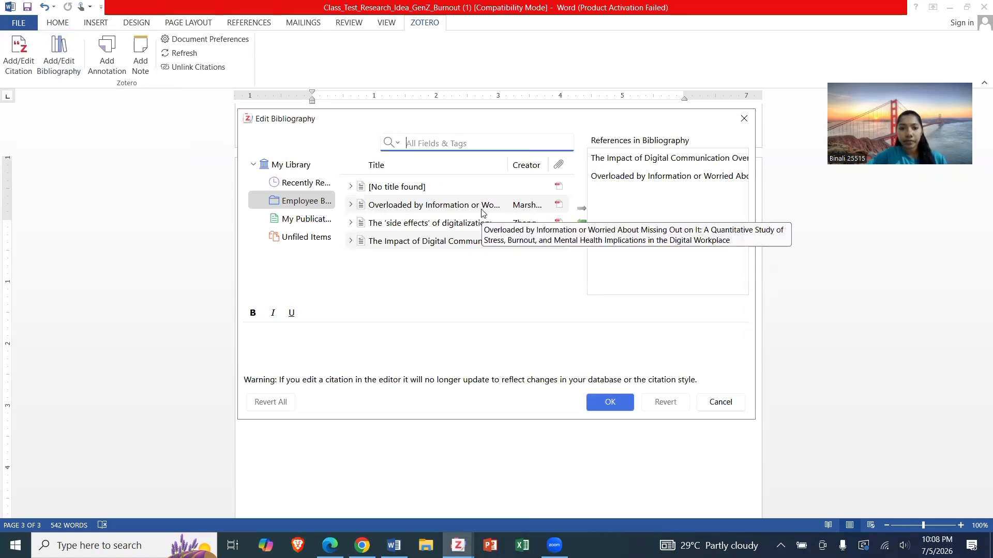
left_click(552, 209)
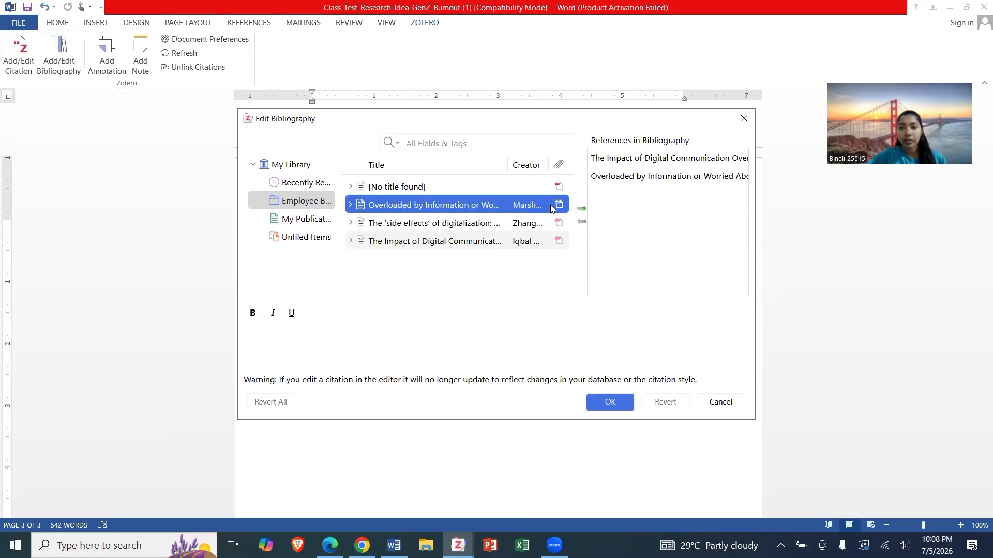
left_click(606, 403)
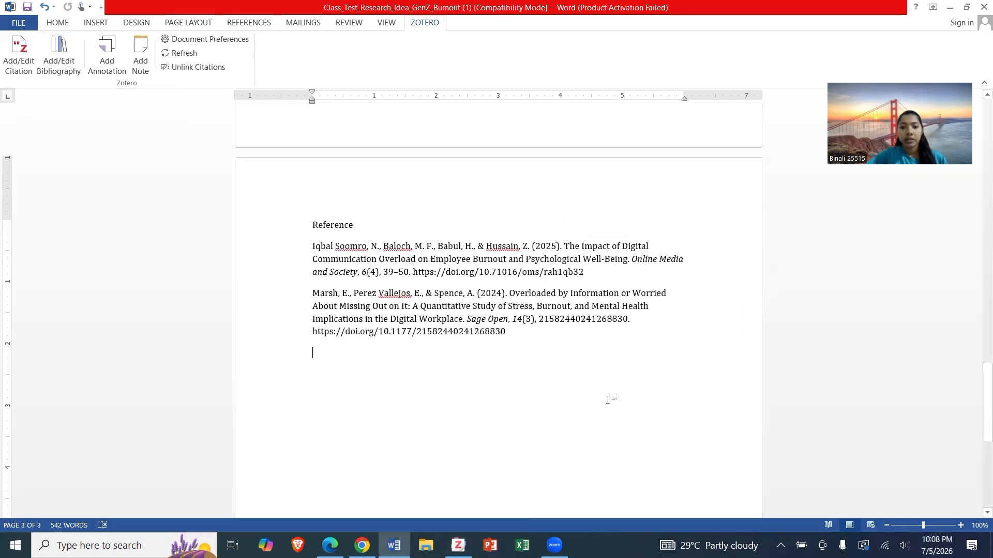
scroll(608, 400, "down", 1)
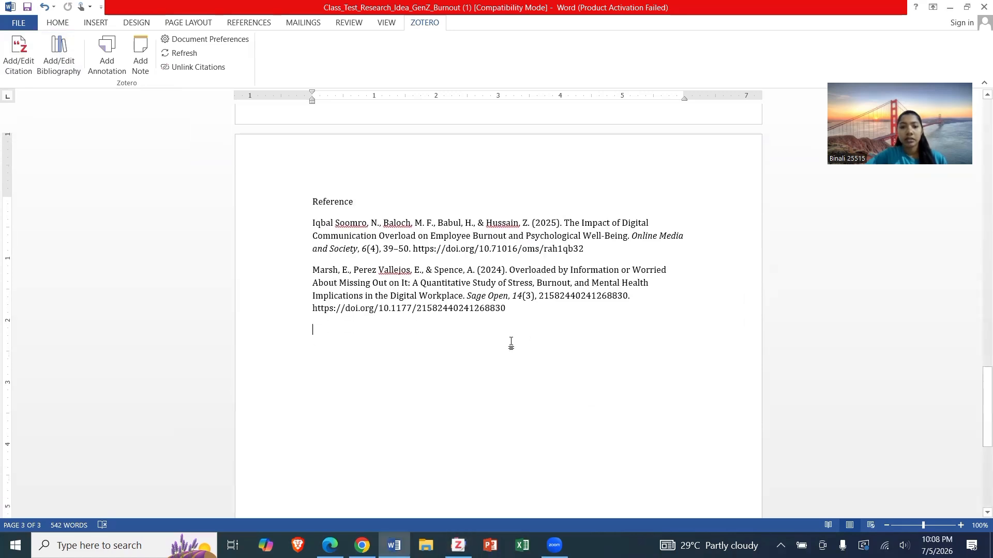
scroll(511, 343, "down", 2)
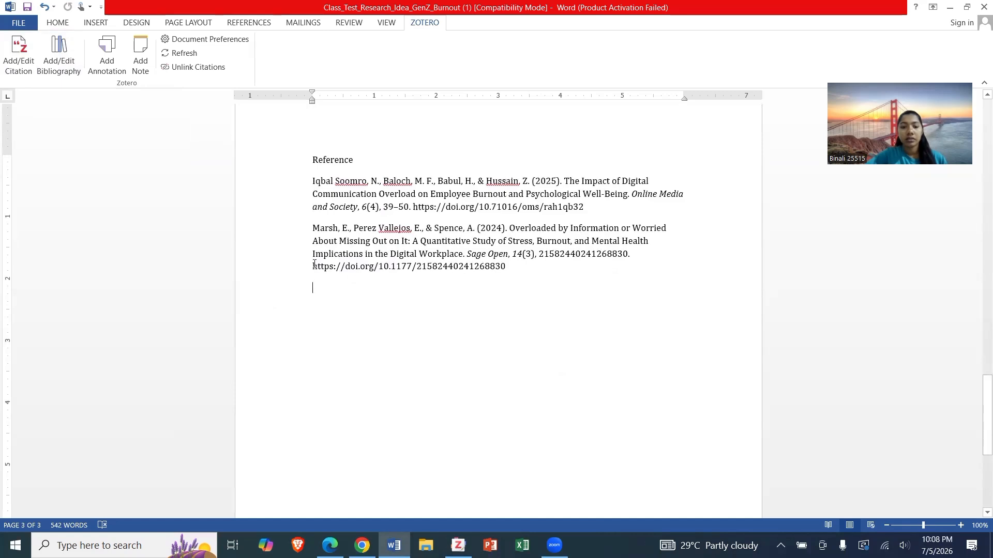
left_click(67, 73)
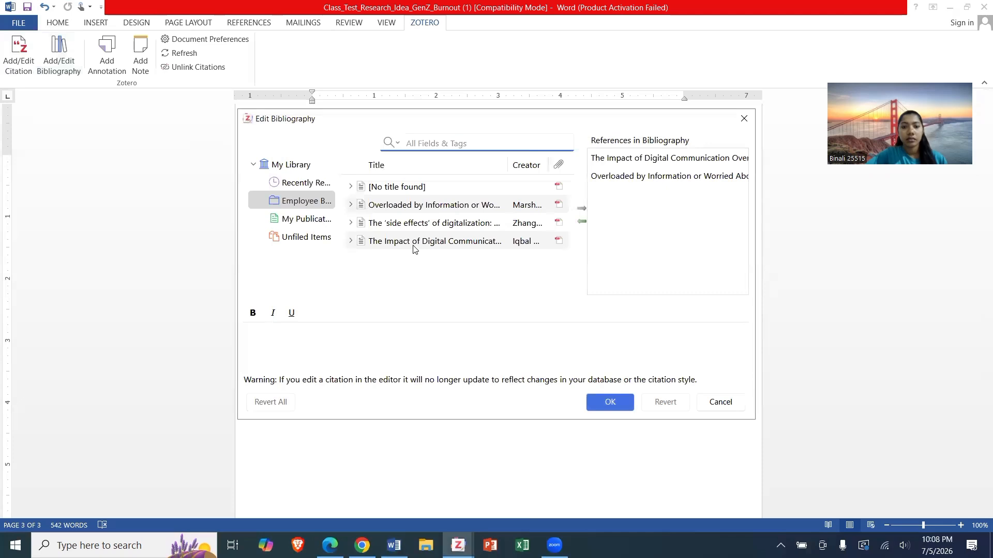
left_click(464, 241)
key("Return")
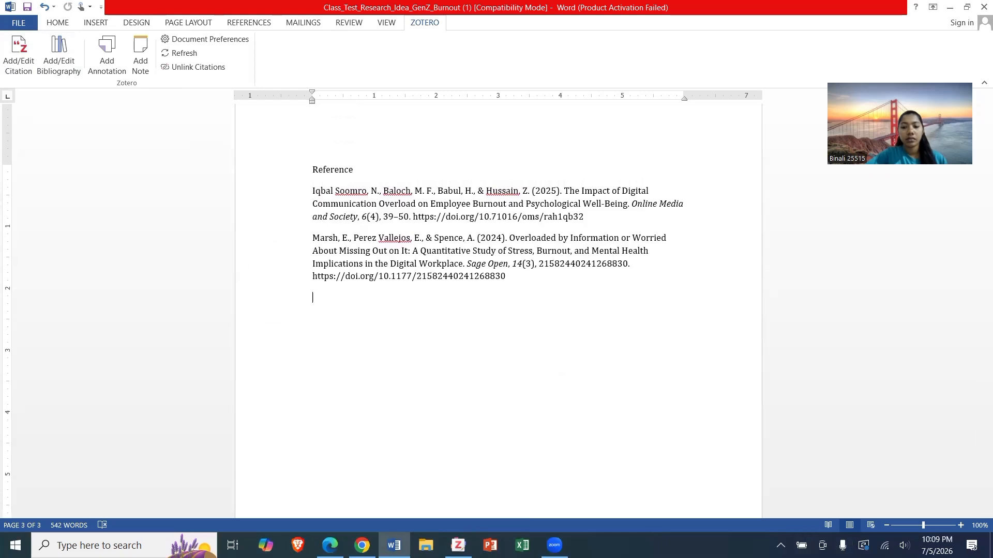
left_click(555, 545)
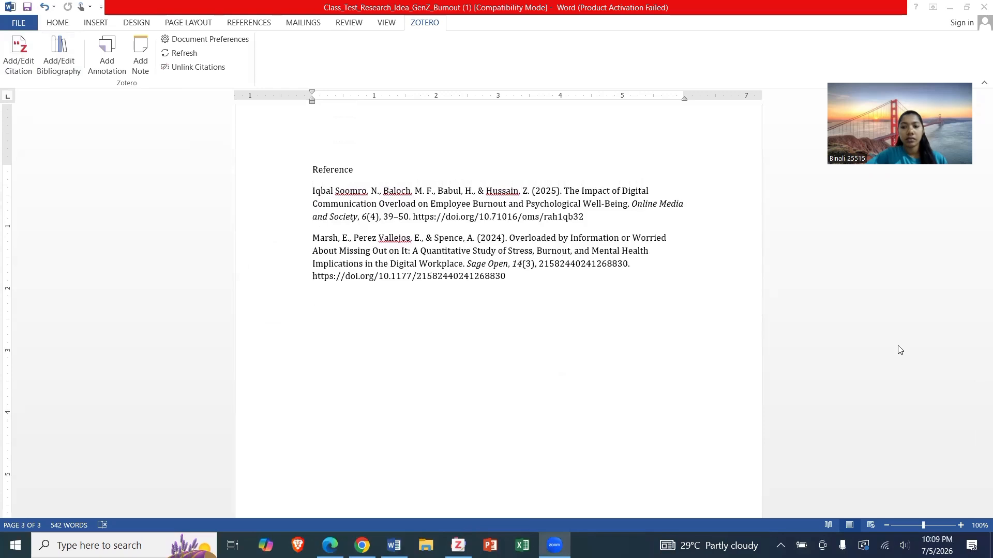
key("ctrl+z")
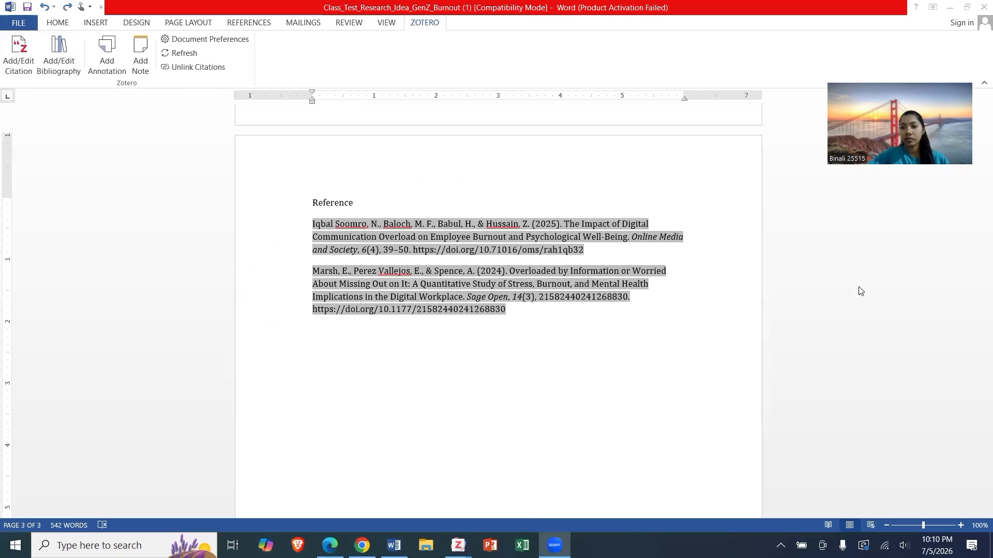
left_click(681, 333)
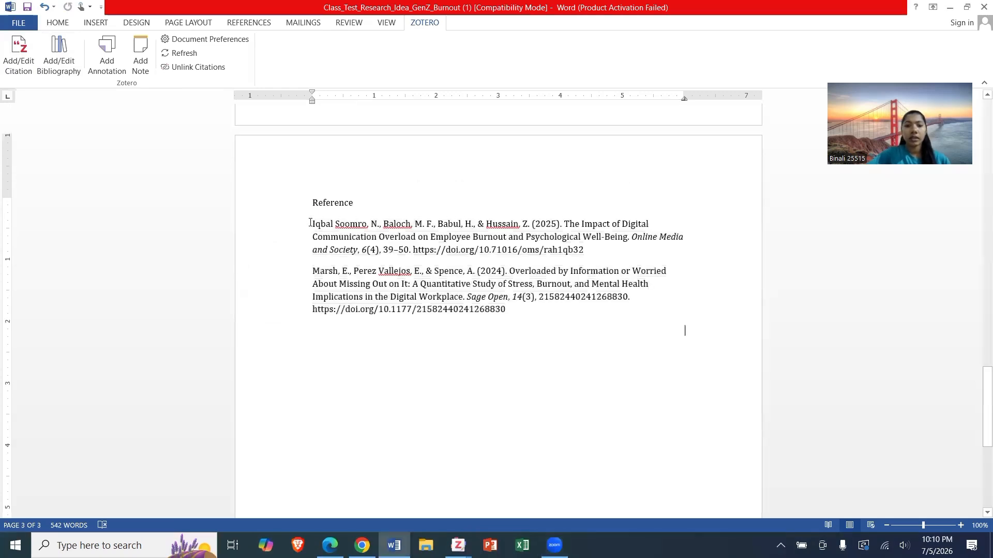
Step: Change the document's Zotero citation style to AMA Manual of Style 11th edition, keeping the MEDLINE journal abbreviations option enabled
left_click_drag(310, 221, 514, 312)
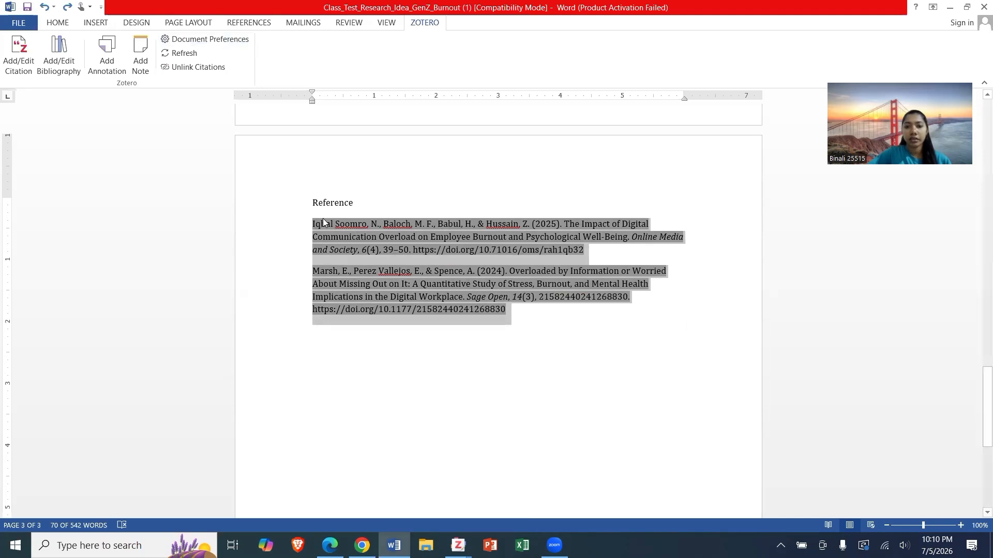
left_click(208, 40)
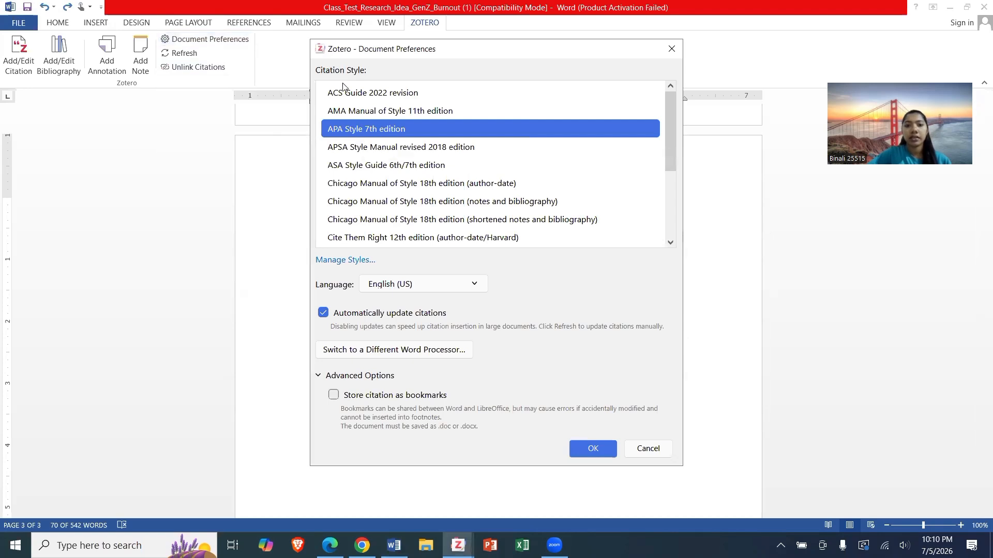
scroll(409, 171, "down", 2)
scroll(409, 170, "up", 3)
scroll(409, 171, "down", 3)
scroll(409, 171, "up", 3)
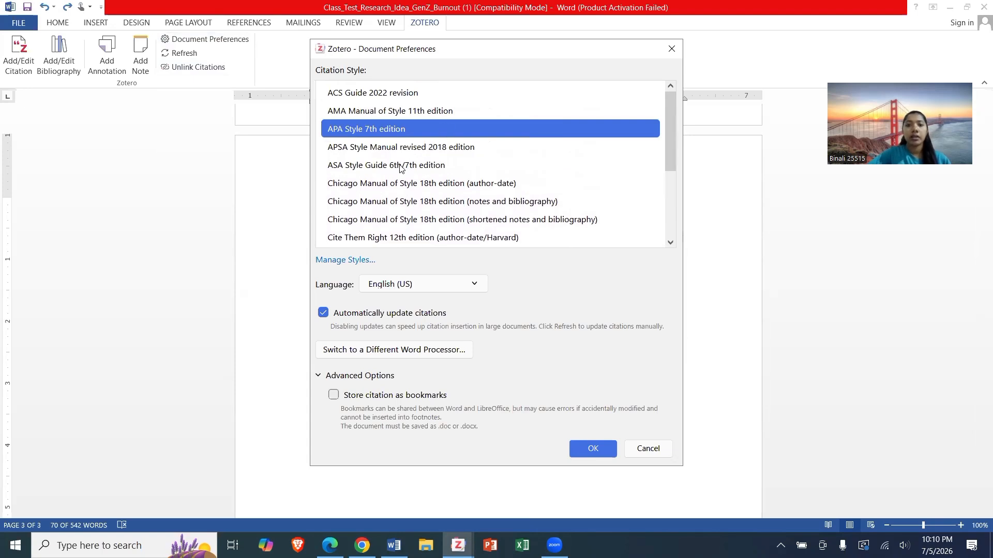
scroll(380, 162, "down", 2)
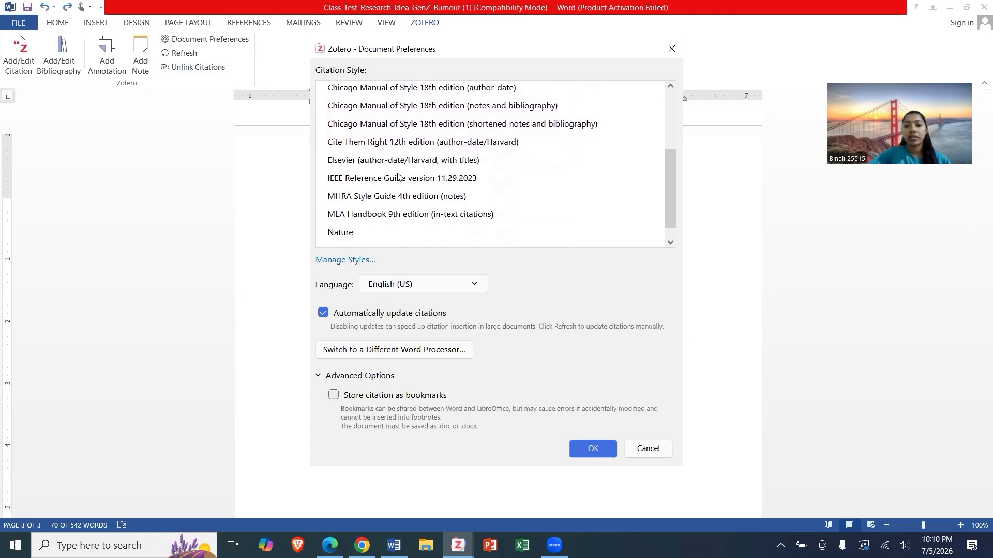
scroll(399, 177, "up", 2)
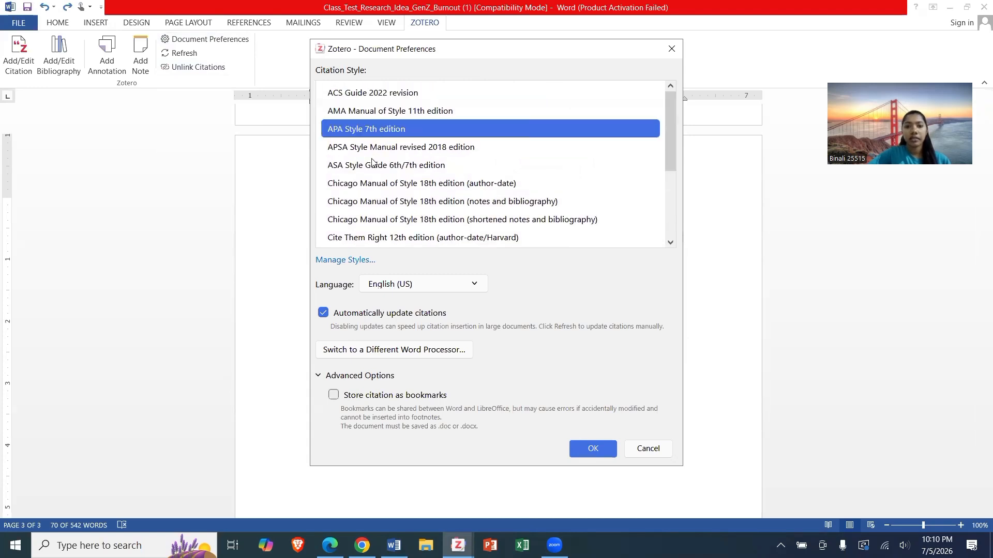
left_click(361, 113)
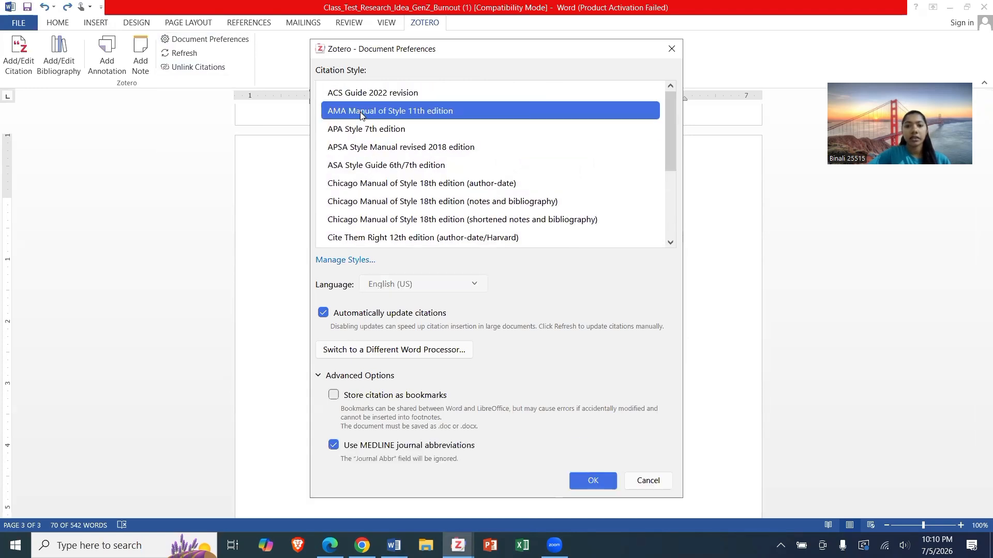
left_click(593, 481)
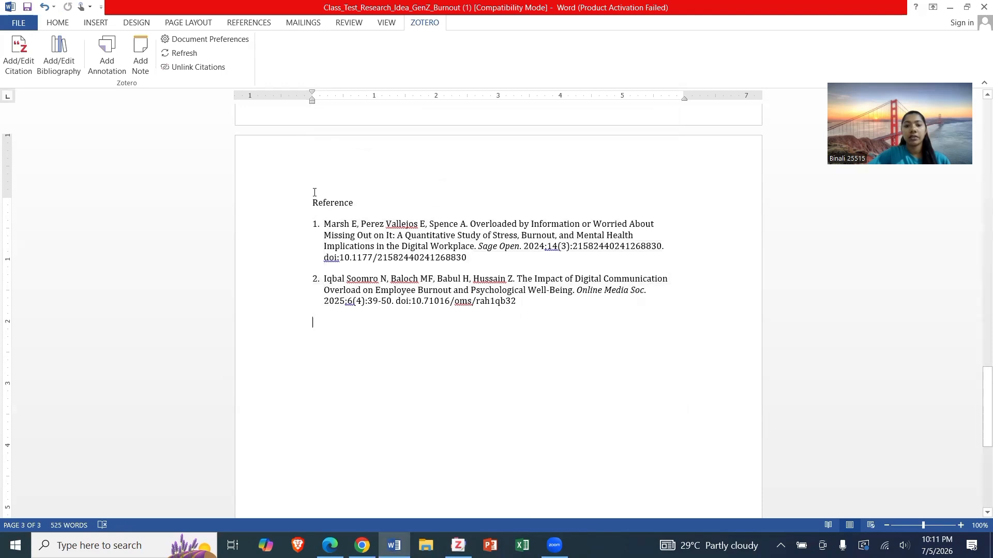
left_click_drag(313, 193, 510, 276)
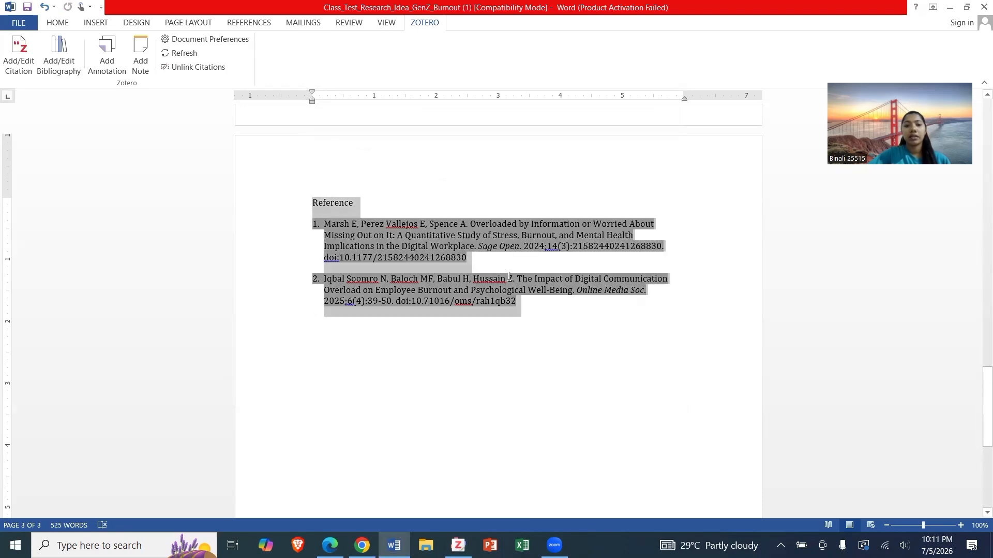
left_click(584, 308)
left_click(581, 321)
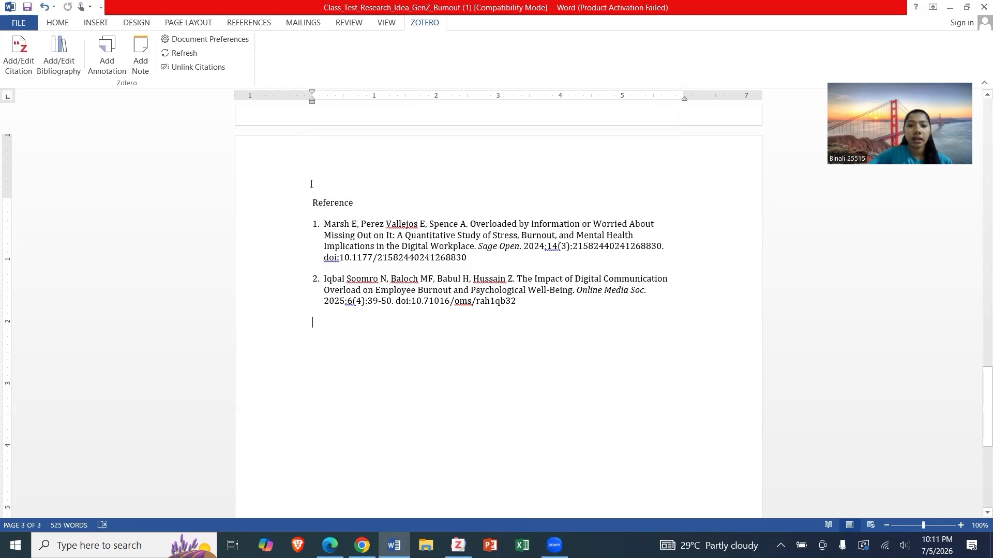
left_click_drag(312, 203, 497, 272)
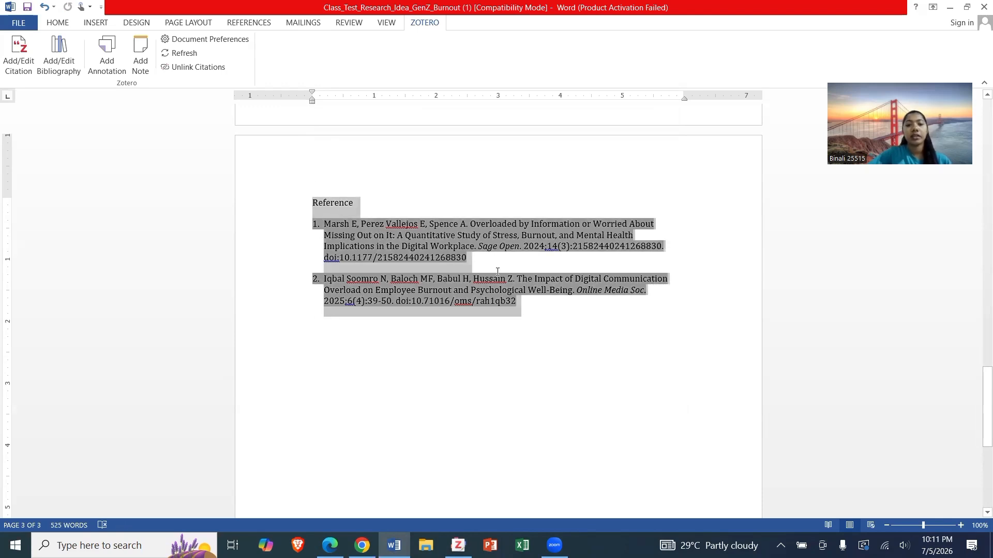
left_click(540, 316)
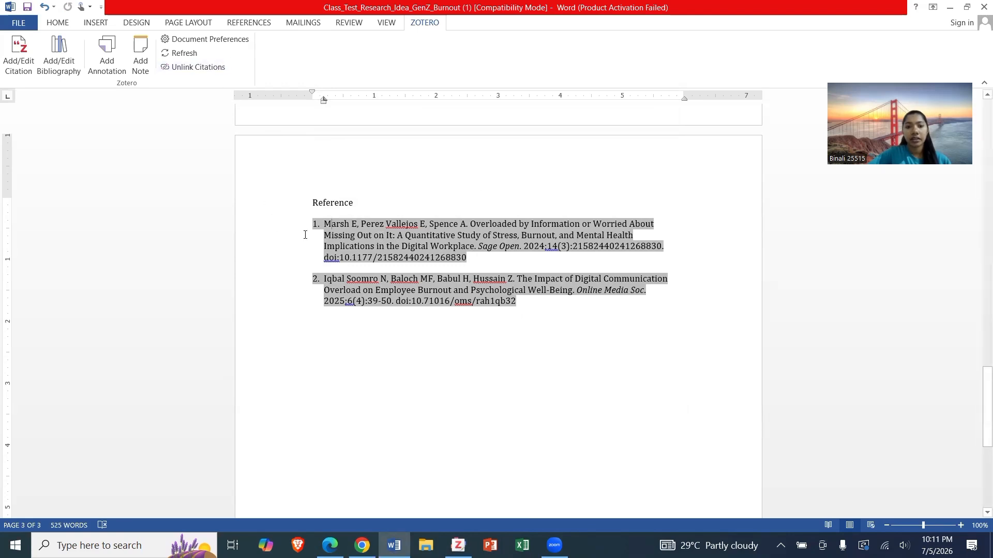
Step: Unlink the document's Zotero citations, selecting the two bibliography entries and accepting the removal of the field codes
left_click_drag(364, 247, 521, 302)
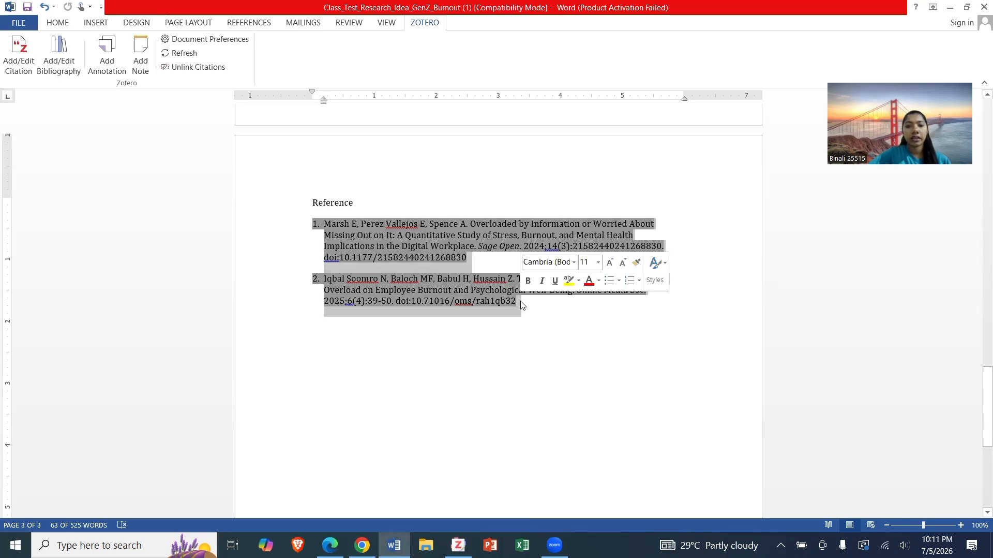
left_click(207, 70)
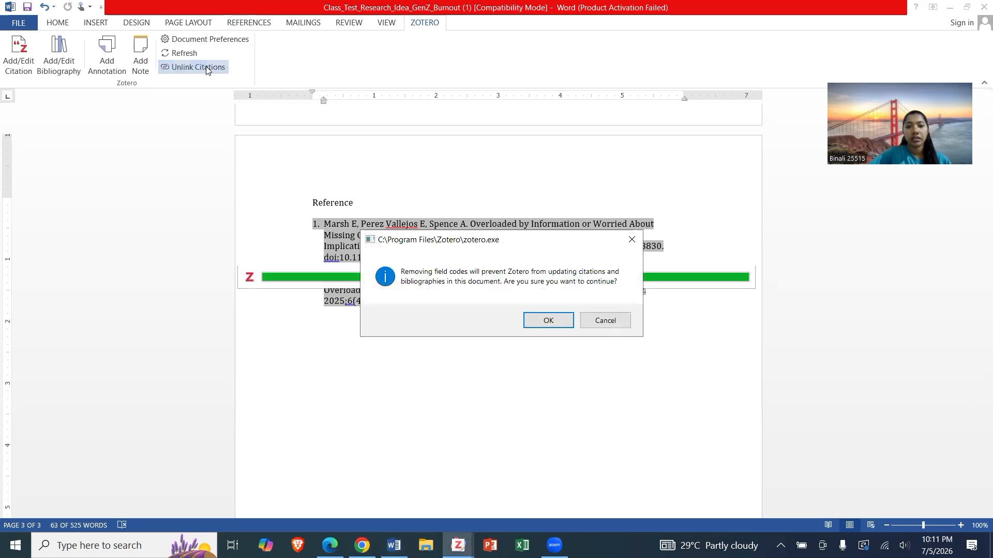
left_click(554, 320)
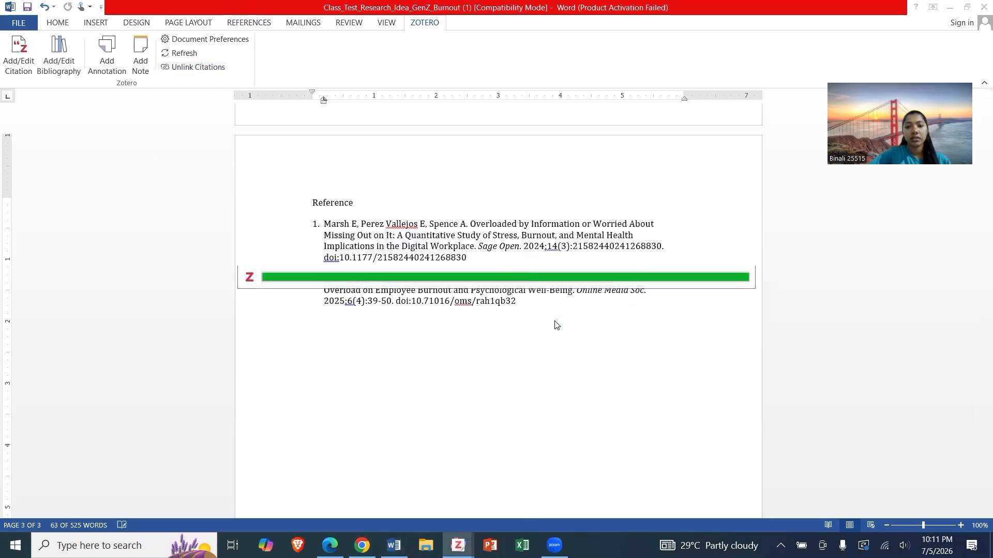